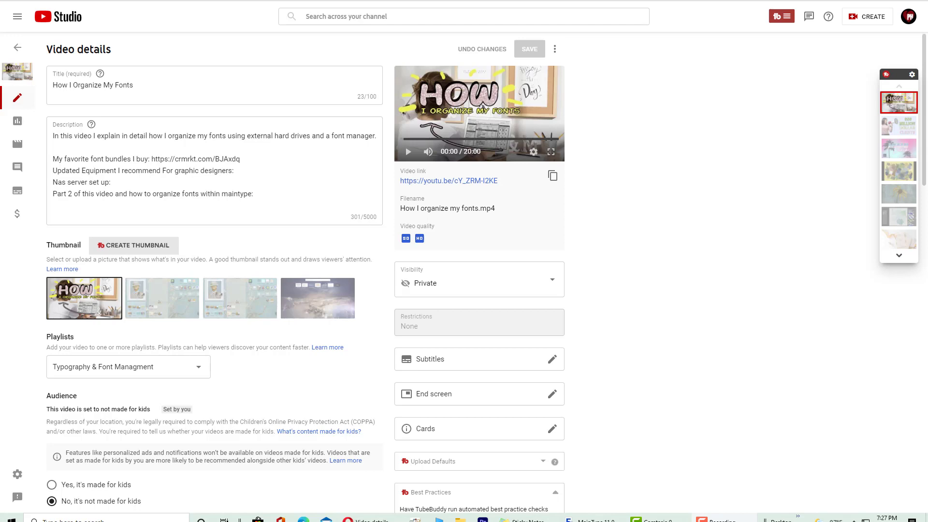
Switch from YouTube Studio to MainType 11, showing the alien group's Alienator font
{"action": "key", "text": "alt+Tab"}
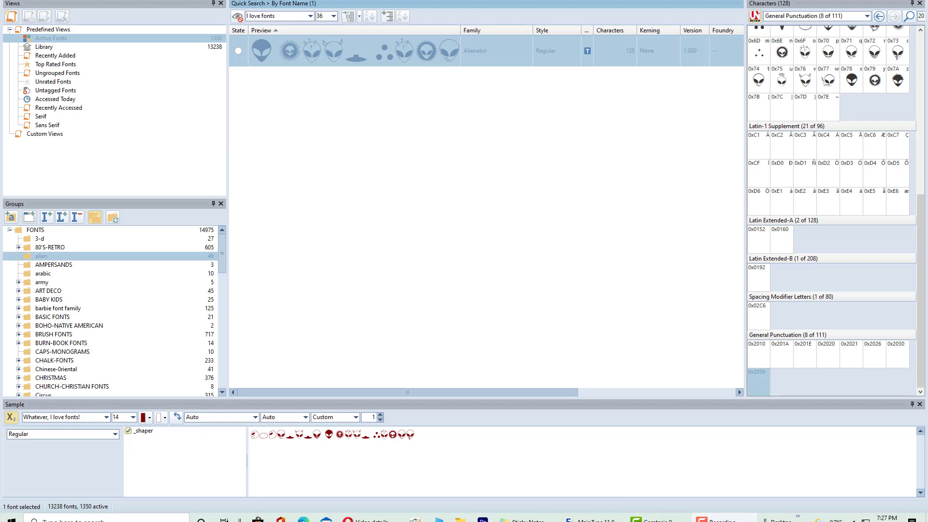
Install the Alienator font, raising the active font count from 1350 to 1351
{"action": "left_click", "coordinate": [443, 61]}
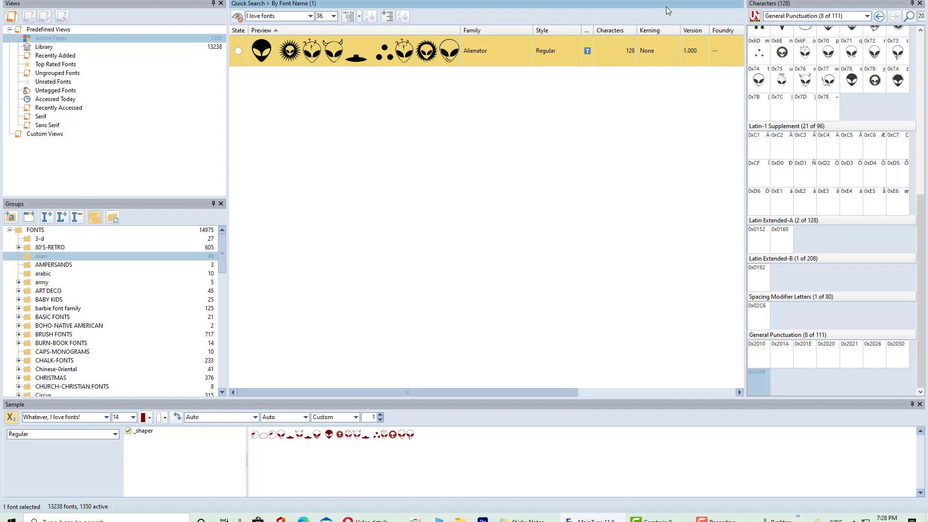
{"action": "left_click", "coordinate": [237, 50]}
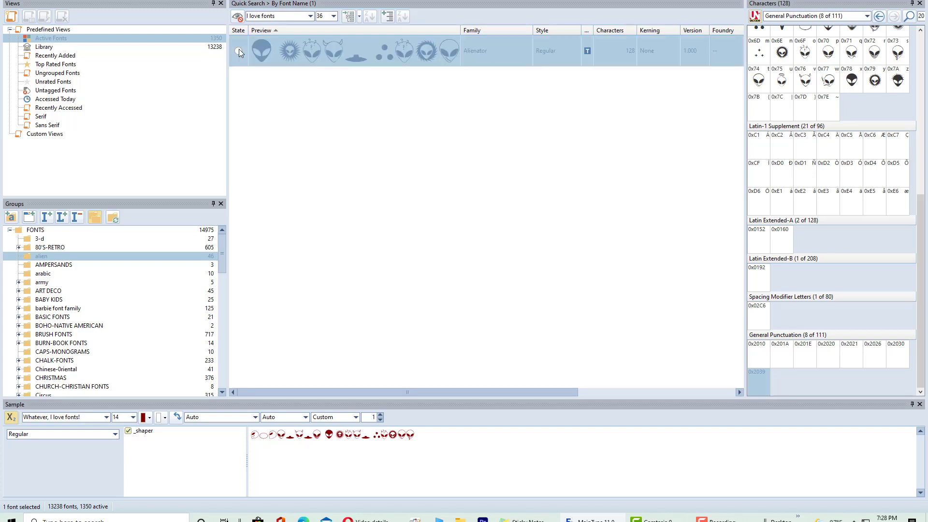
{"action": "left_click", "coordinate": [442, 255]}
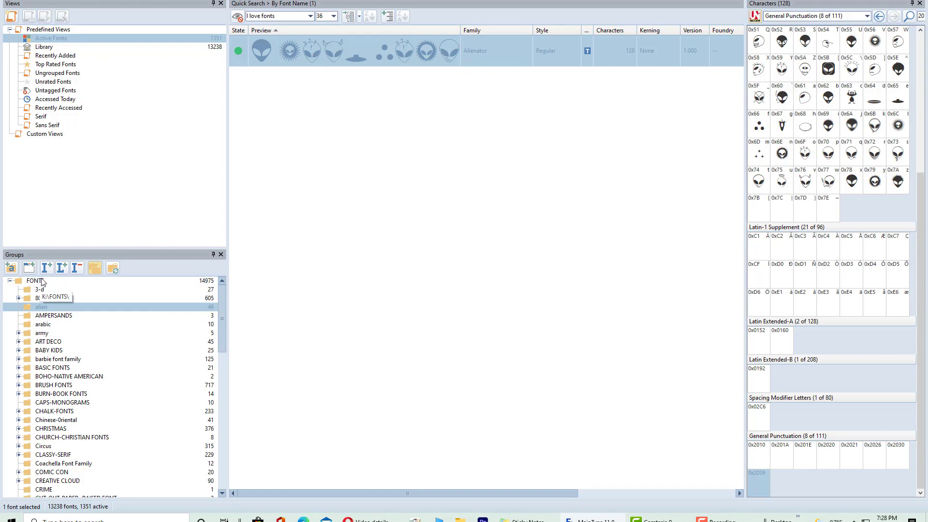
Open K:\FONTS on the IMAGE REFFERENCES drive, move Explorer aside, and return to MainType
{"action": "key", "text": "super+d"}
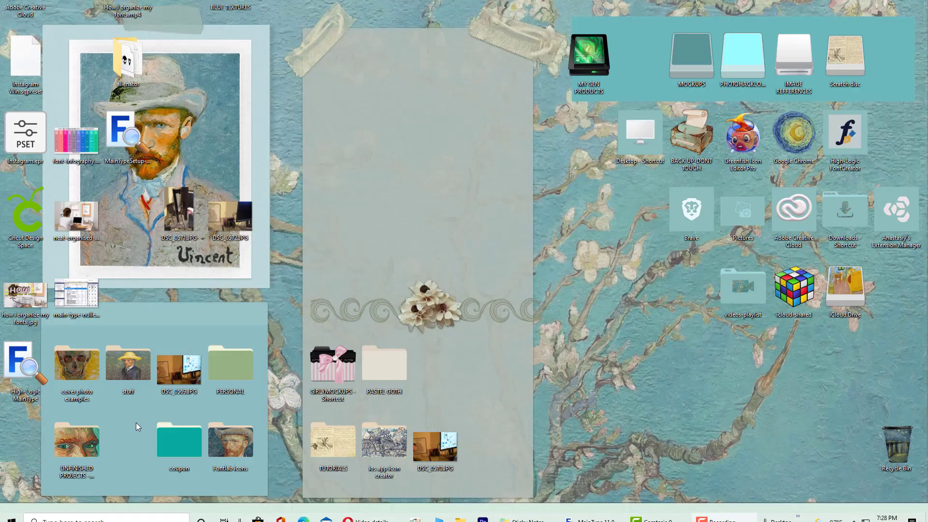
{"action": "double_click", "coordinate": [717, 54]}
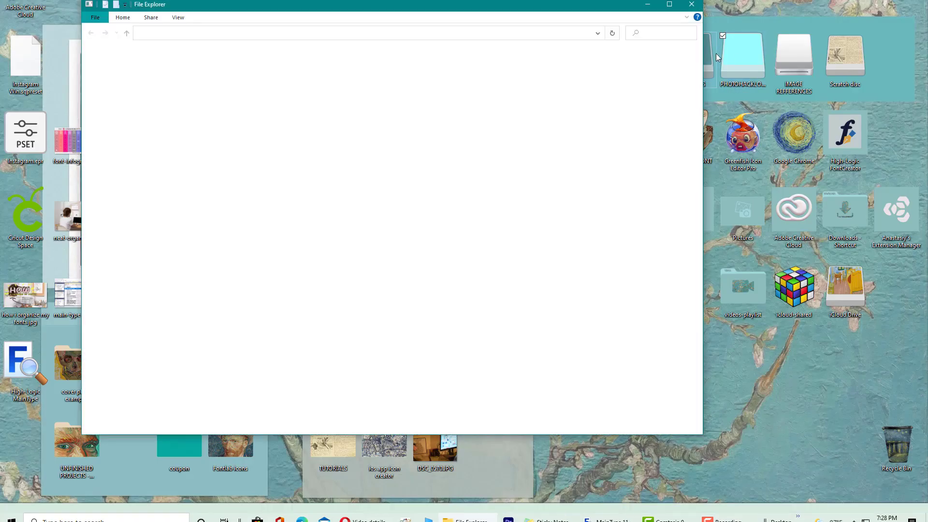
{"action": "key", "text": "alt+F4"}
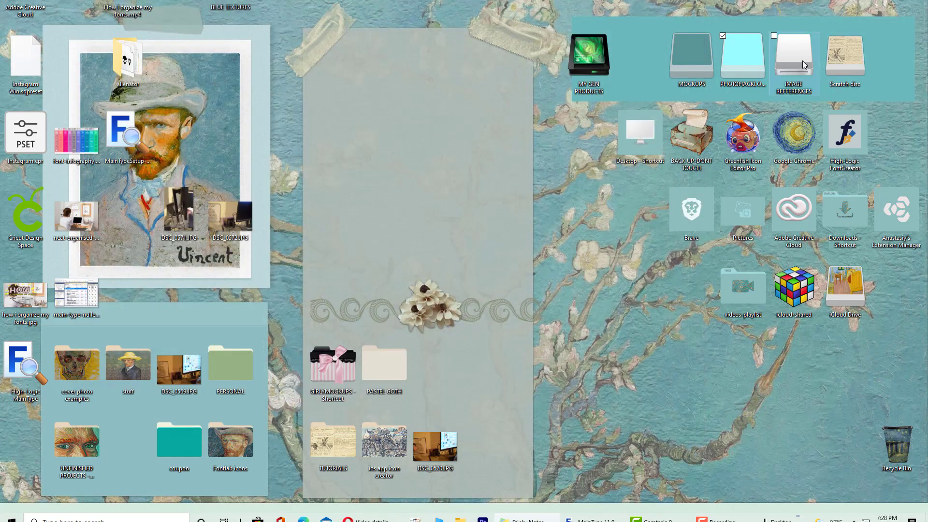
{"action": "double_click", "coordinate": [803, 60]}
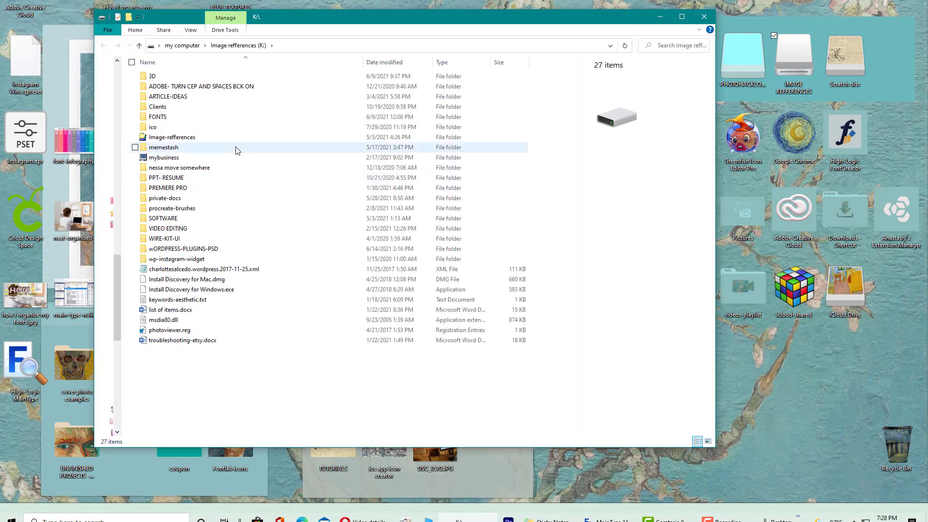
{"action": "left_click", "coordinate": [159, 118]}
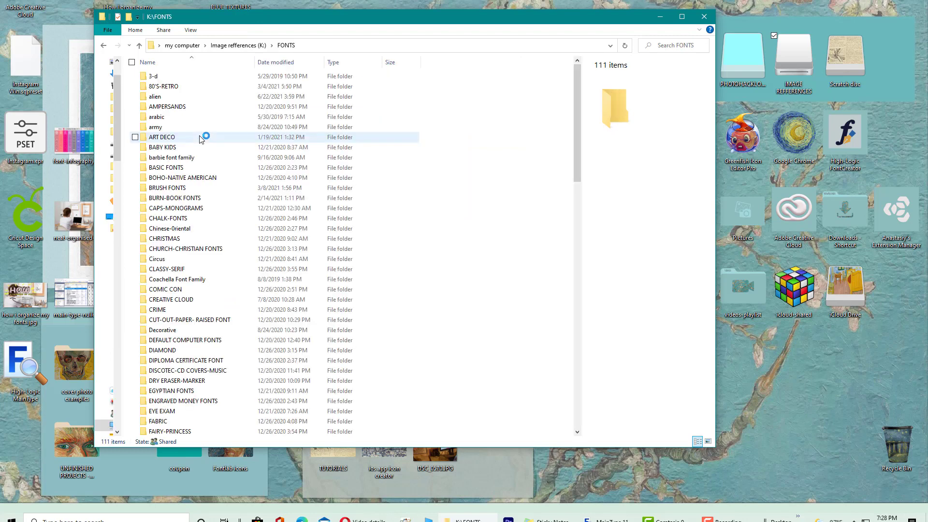
{"action": "left_click_drag", "start_coordinate": [227, 17], "coordinate": [583, 21]}
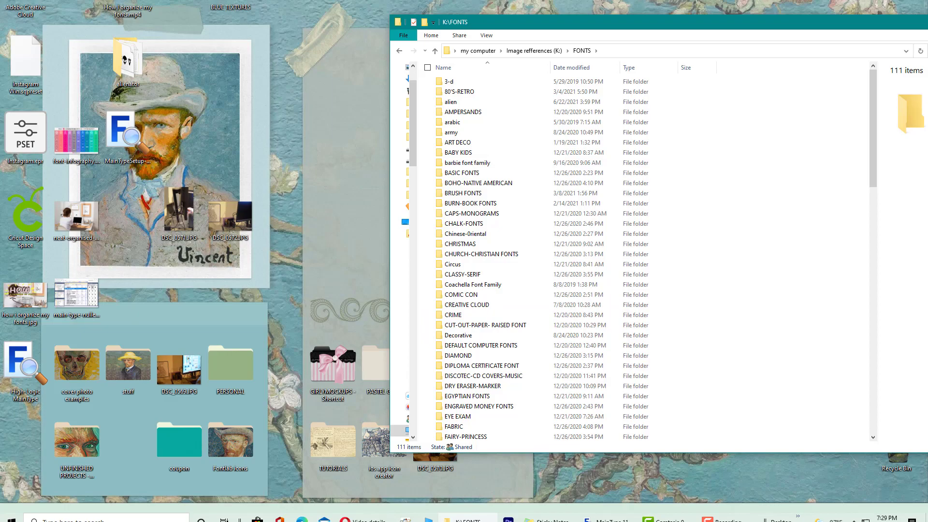
{"action": "key", "text": "alt+Tab"}
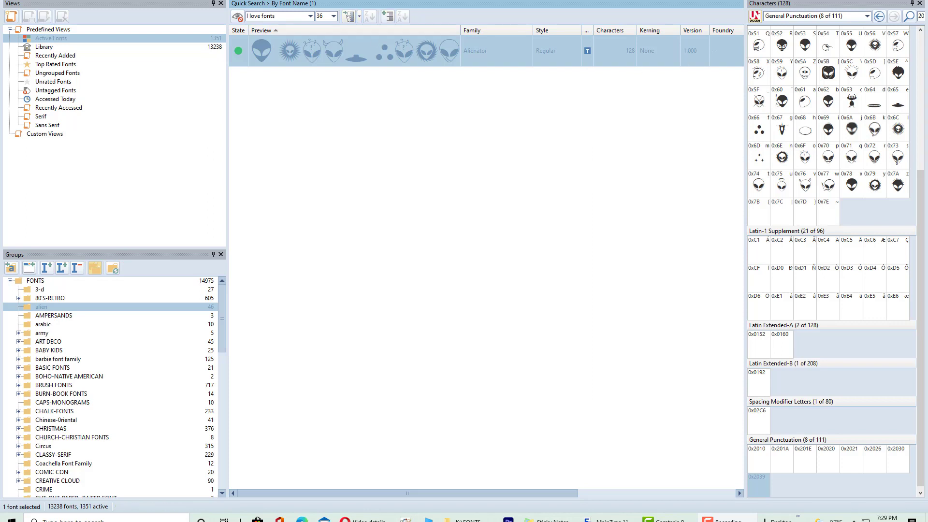
Move the Characters panel from the right dock into the left column between Views and Groups
{"action": "left_click_drag", "start_coordinate": [784, 4], "coordinate": [130, 248]}
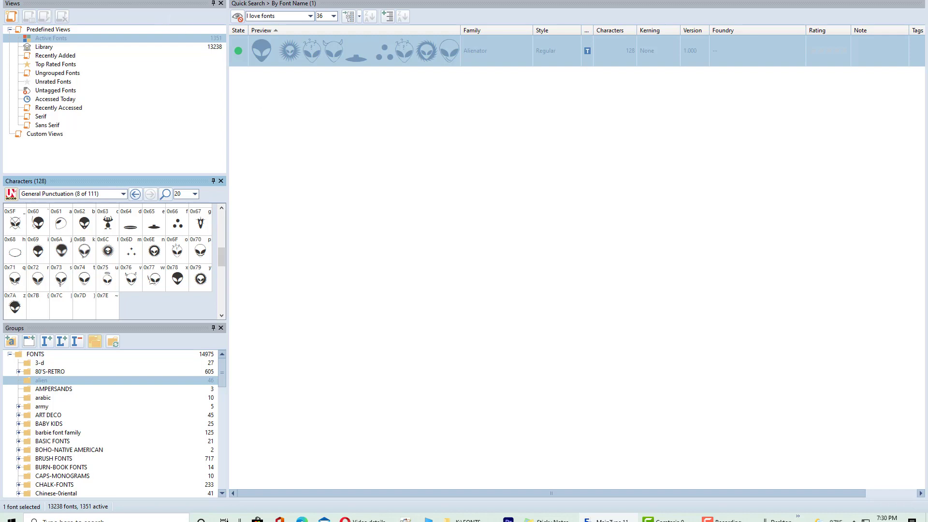
Apply Load Layout > Restore Factory Layout and maximize the MainType window
{"action": "key", "text": "F10"}
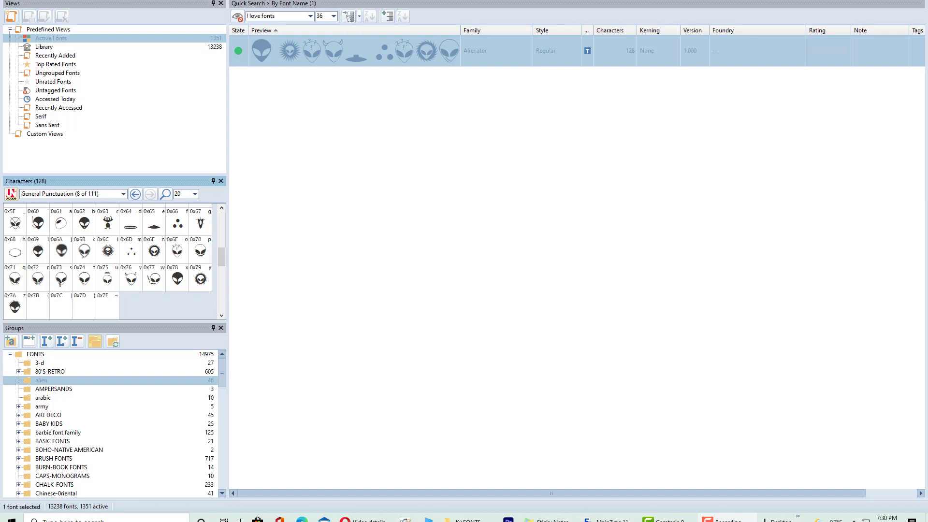
{"action": "key", "text": "shift+F10"}
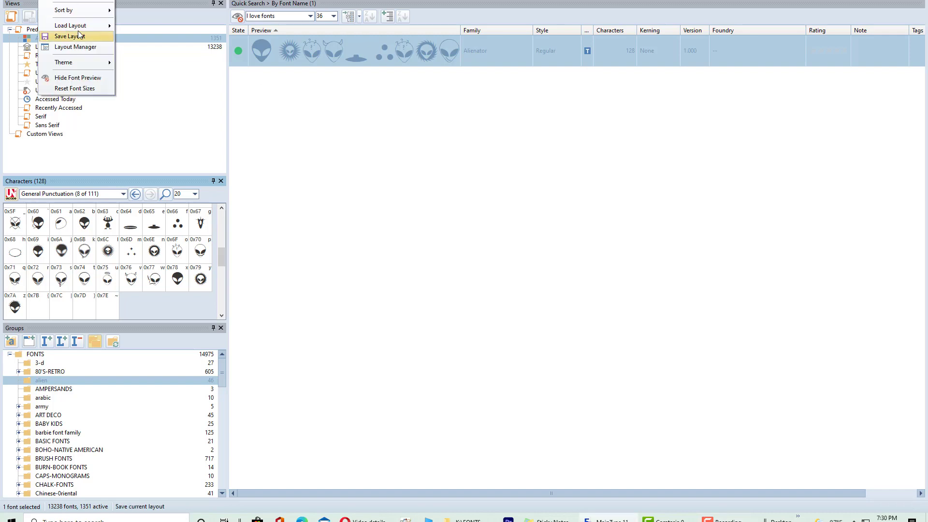
{"action": "mouse_move", "coordinate": [80, 29]}
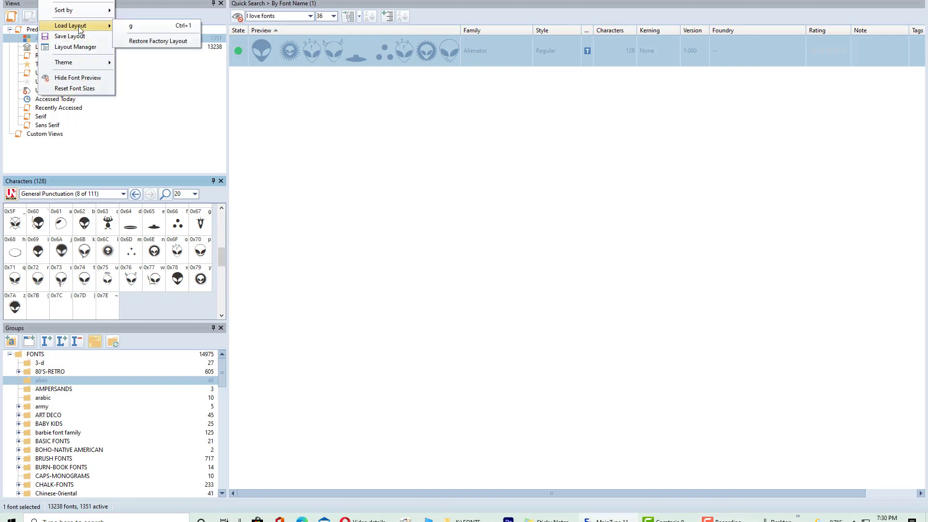
{"action": "left_click", "coordinate": [174, 42]}
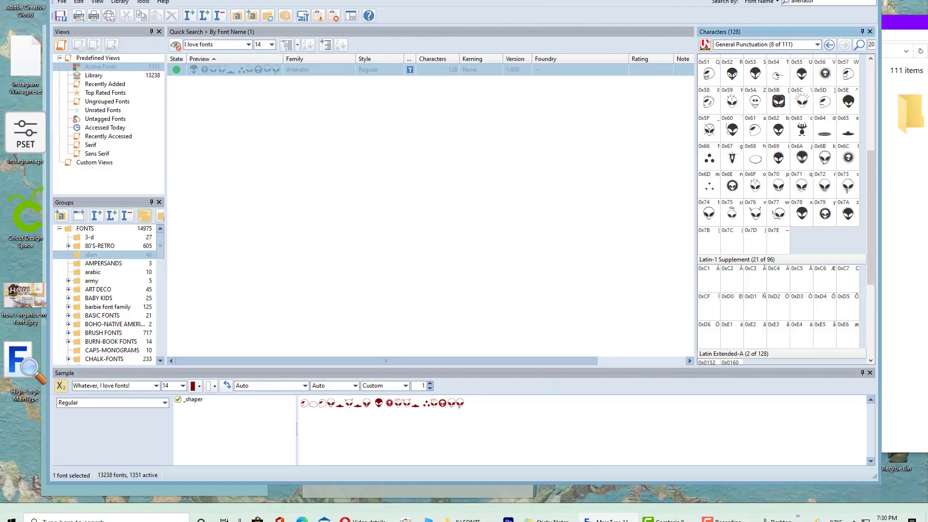
{"action": "key", "text": "super+Up"}
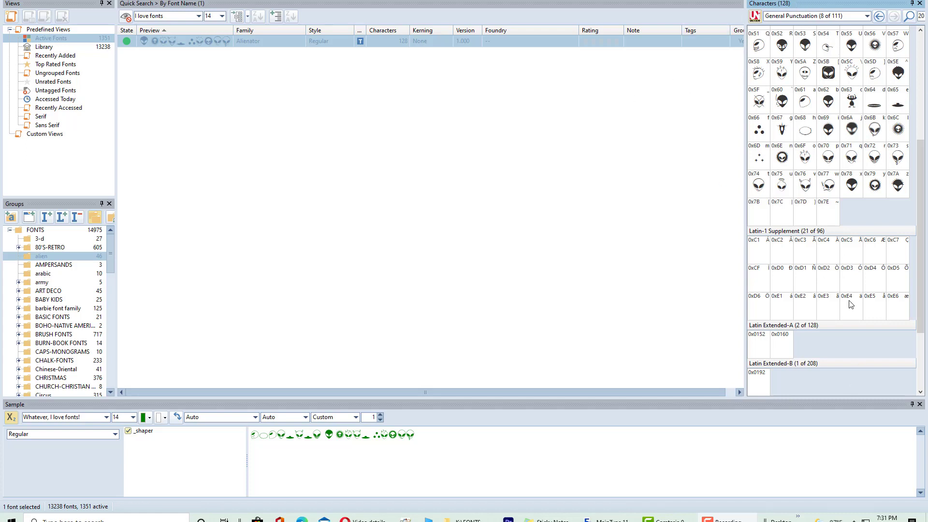
Scroll through the font list and show every font in the Library view
{"action": "left_click_drag", "start_coordinate": [922, 166], "coordinate": [901, 28]}
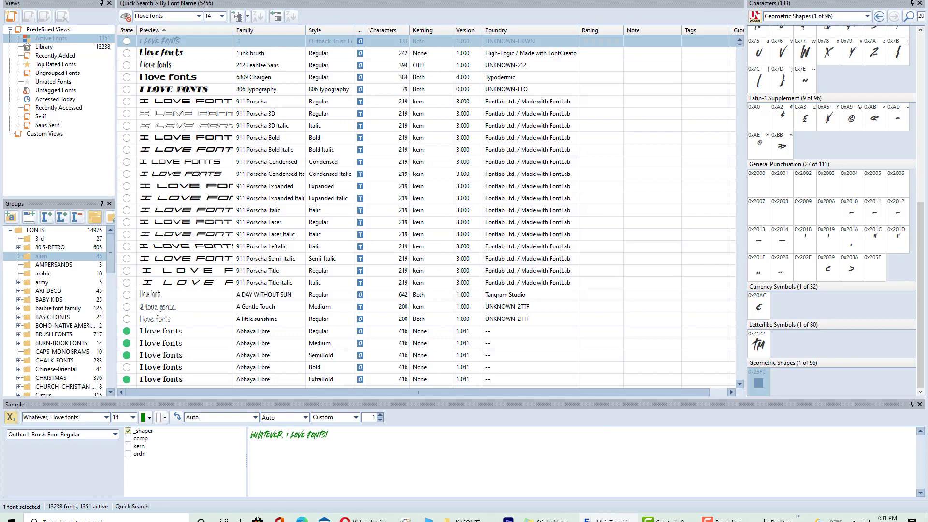
{"action": "scroll", "coordinate": [261, 339], "scroll_direction": "down", "scroll_amount": 2}
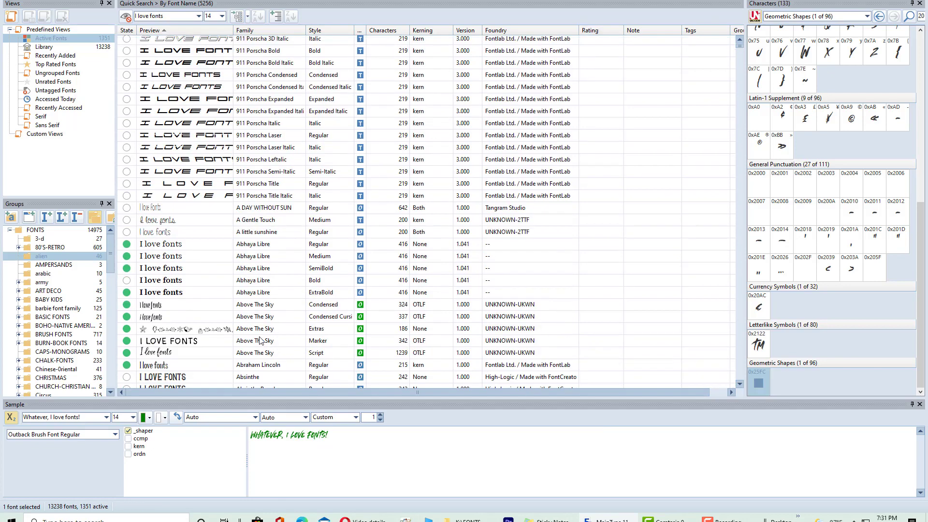
{"action": "scroll", "coordinate": [162, 303], "scroll_direction": "down", "scroll_amount": 5}
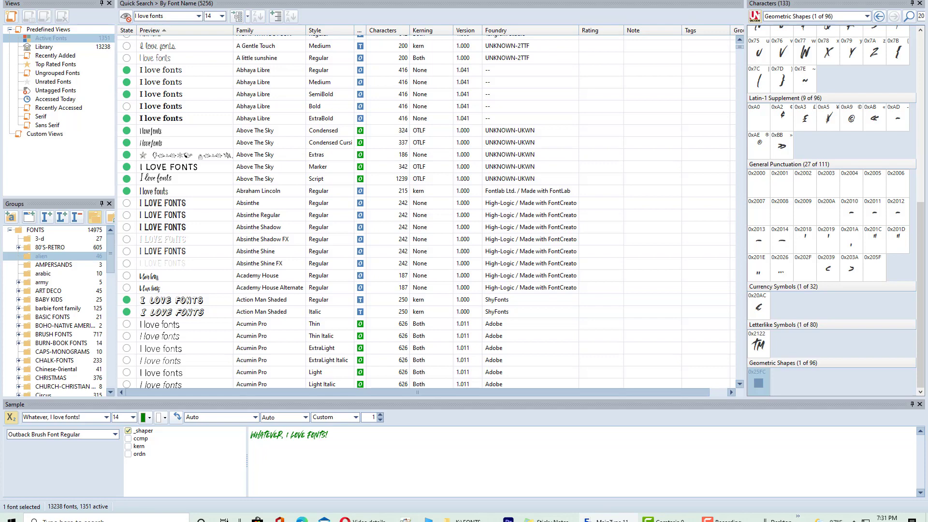
{"action": "left_click", "coordinate": [38, 49]}
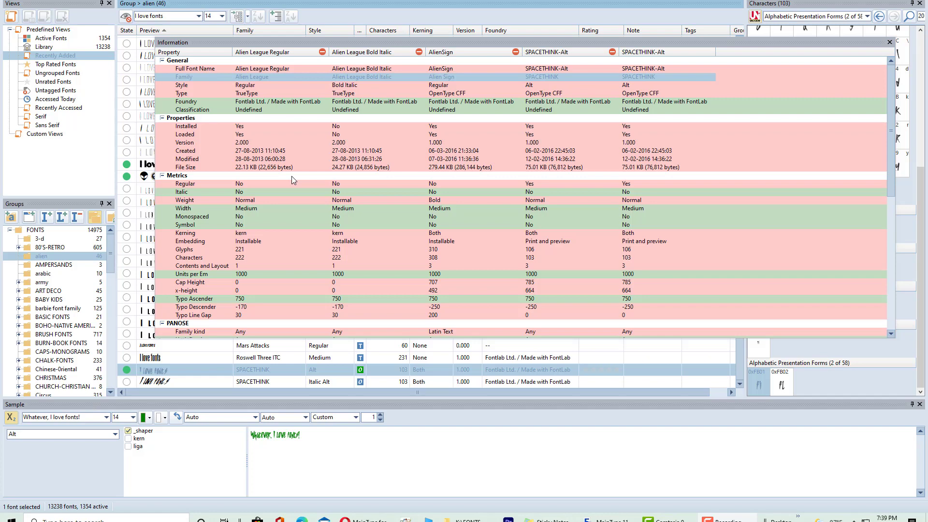
Hide and then restore the Information comparison panel from the panels submenu
{"action": "right_click", "coordinate": [38, 2]}
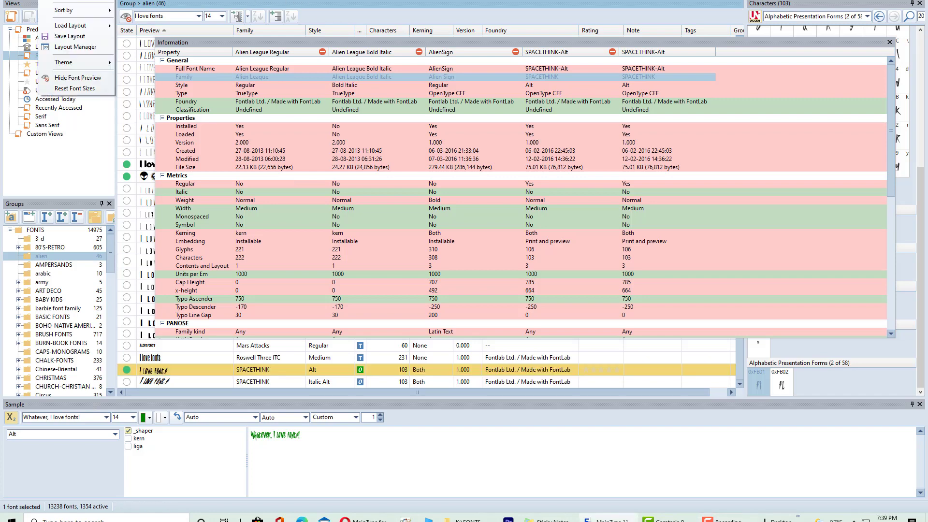
{"action": "mouse_move", "coordinate": [73, 2]}
{"action": "left_click", "coordinate": [252, 55]}
{"action": "right_click", "coordinate": [41, 4]}
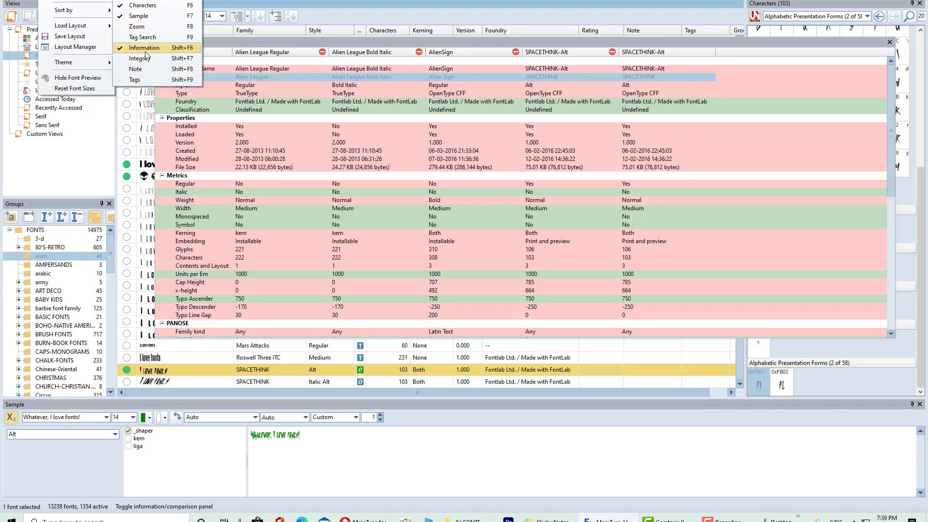
{"action": "left_click", "coordinate": [150, 49]}
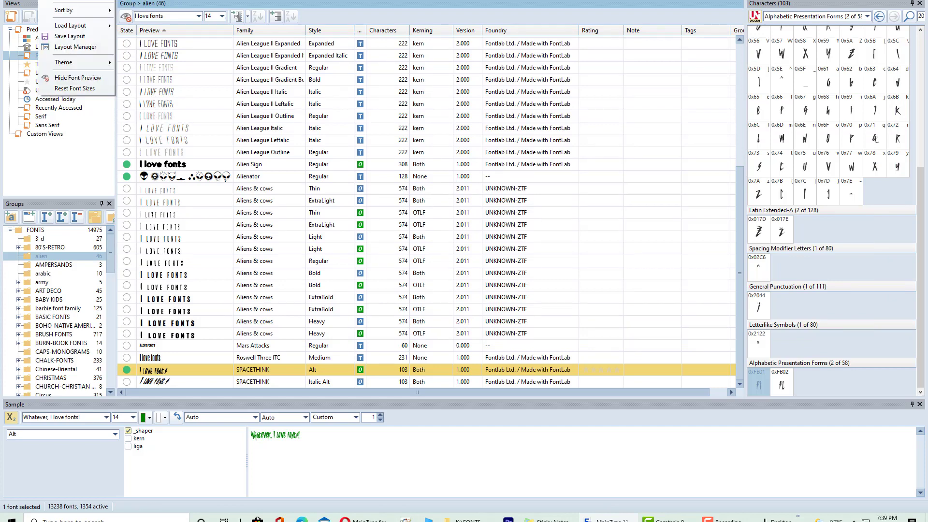
{"action": "mouse_move", "coordinate": [77, 1]}
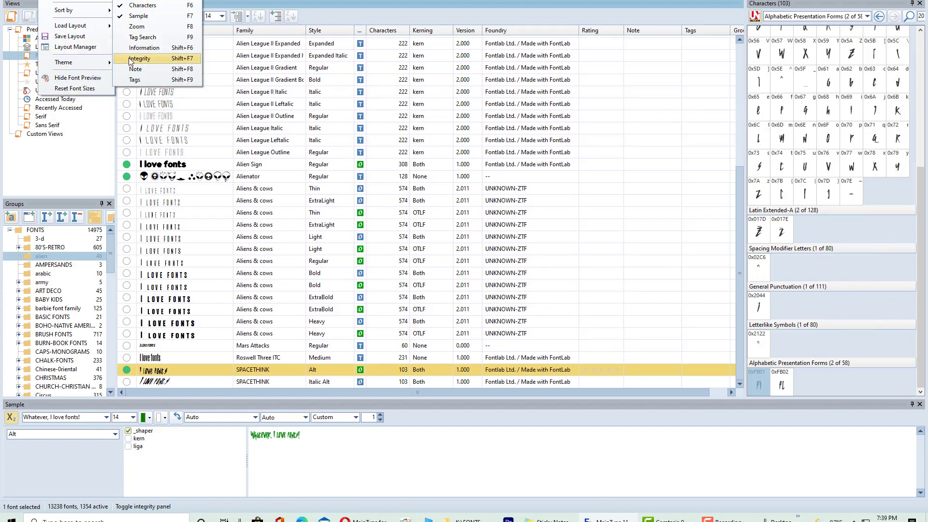
{"action": "left_click", "coordinate": [145, 48]}
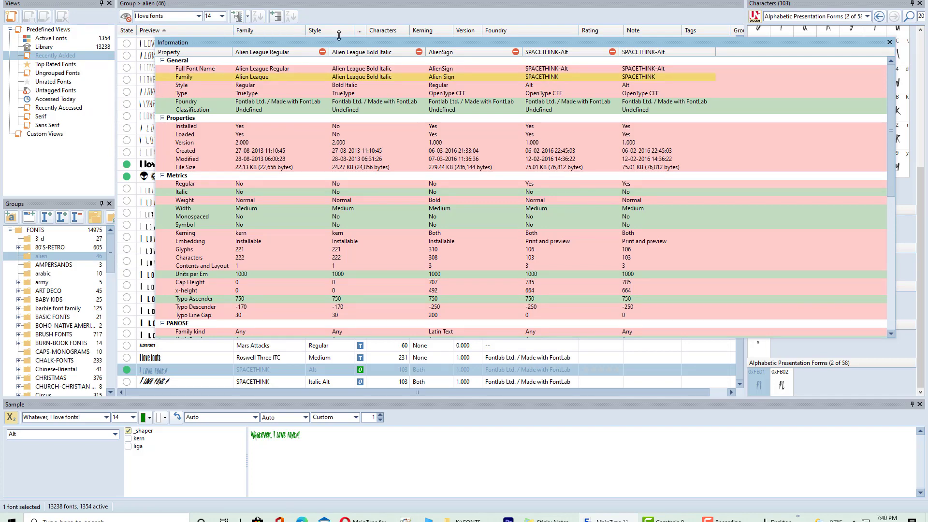
Reposition the comparison panel and remove four fonts, leaving only SPACETHINK-Alt
{"action": "left_click_drag", "start_coordinate": [403, 43], "coordinate": [593, 54]}
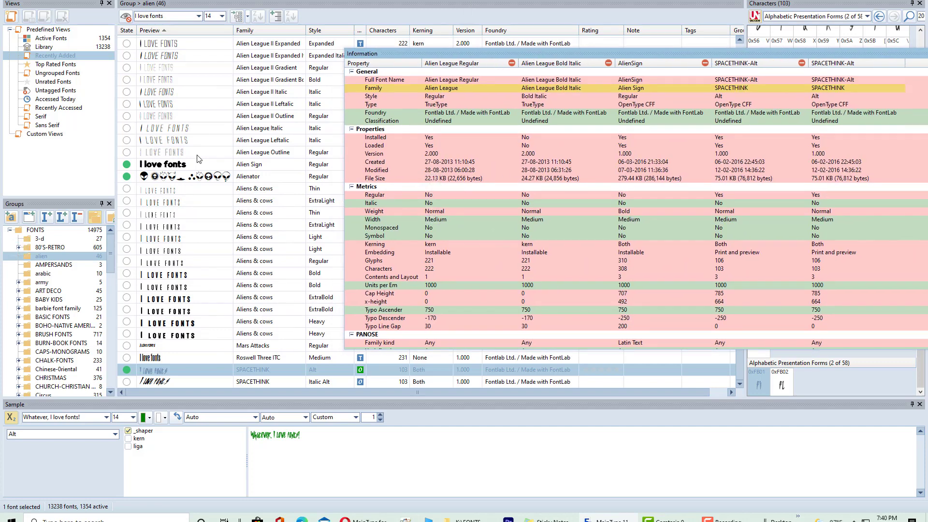
{"action": "left_click_drag", "start_coordinate": [544, 51], "coordinate": [386, 48]}
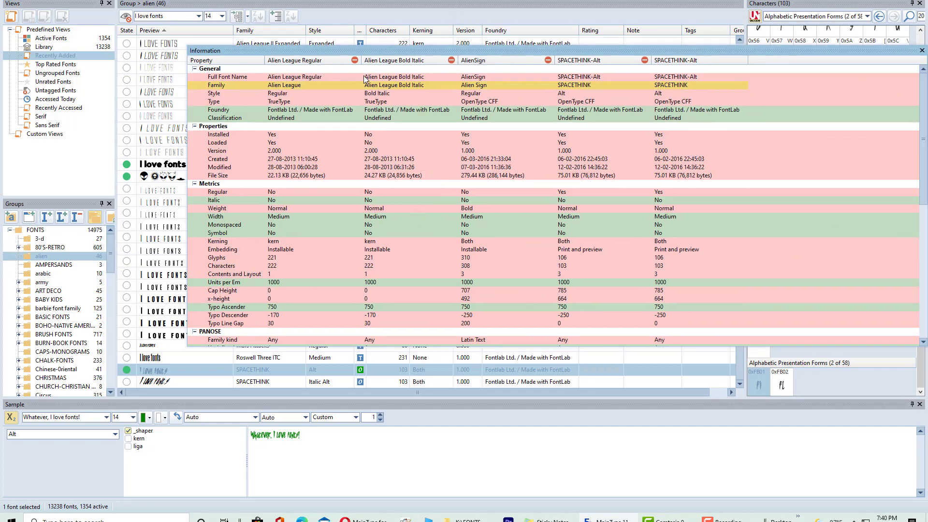
{"action": "left_click", "coordinate": [354, 60]}
{"action": "left_click", "coordinate": [355, 60]}
{"action": "left_click", "coordinate": [355, 60]}
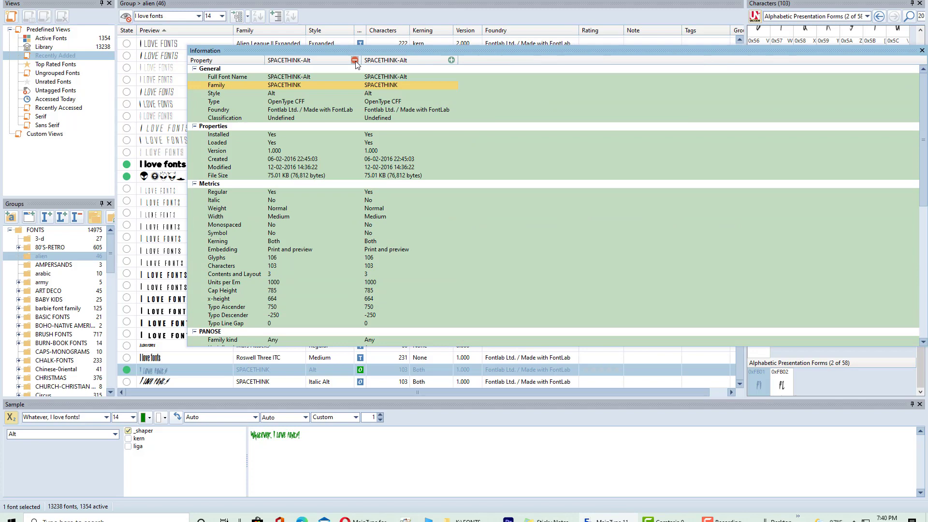
{"action": "left_click", "coordinate": [355, 60]}
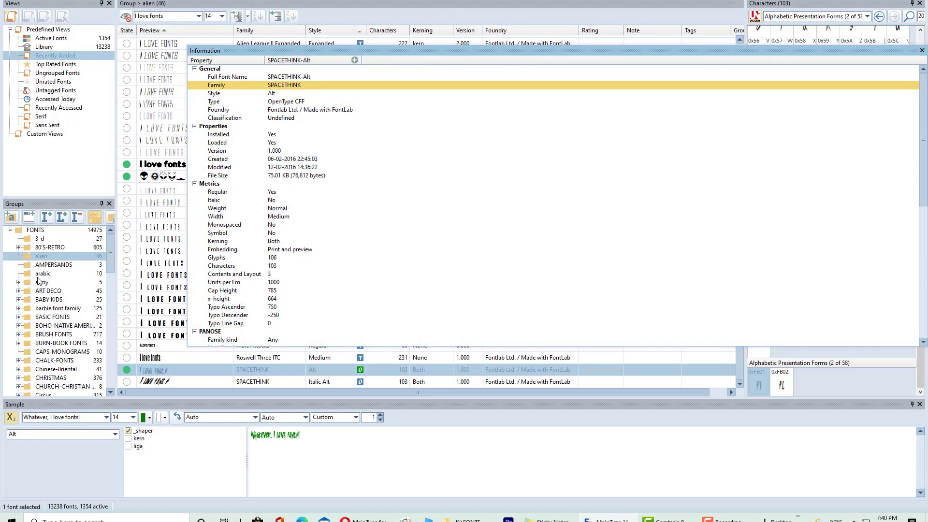
Select the Decorative group and reposition and lengthen the floating Information panel
{"action": "left_click", "coordinate": [48, 264]}
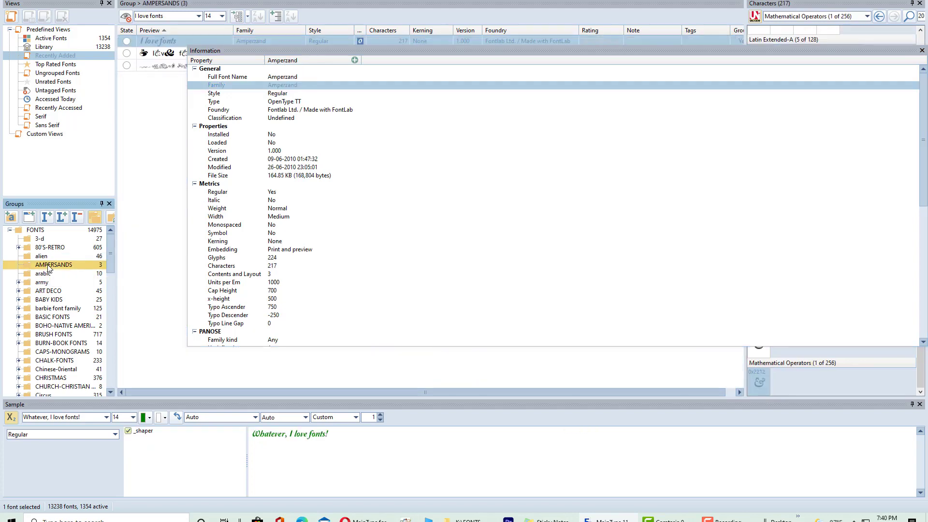
{"action": "left_click", "coordinate": [44, 293]}
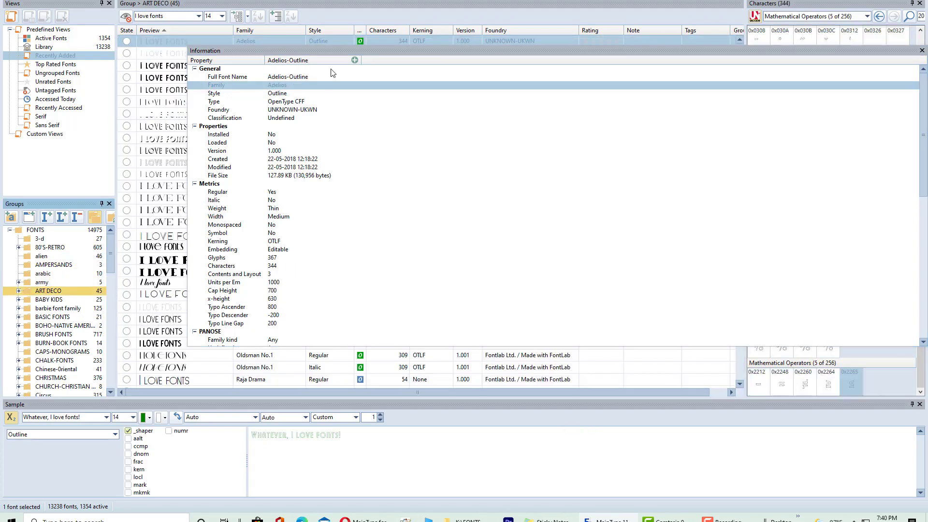
{"action": "left_click_drag", "start_coordinate": [329, 44], "coordinate": [415, 63]}
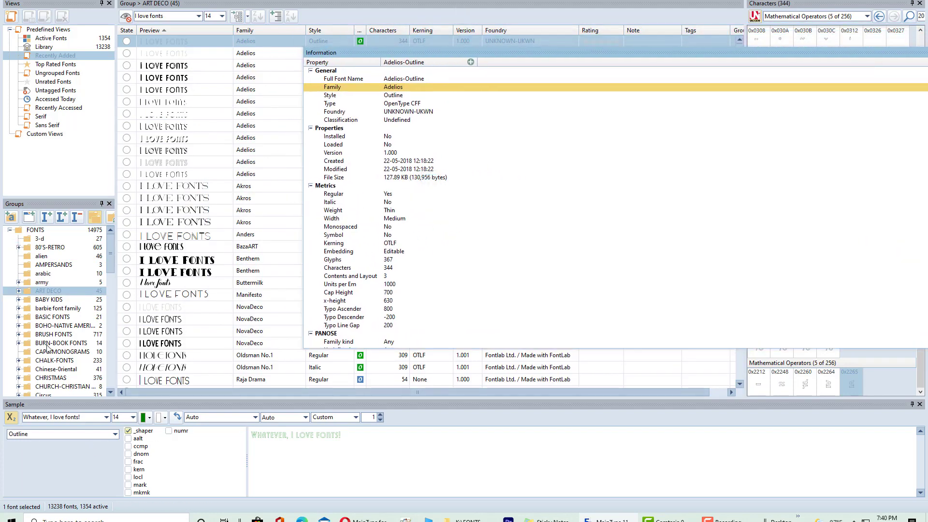
{"action": "scroll", "coordinate": [49, 346], "scroll_direction": "down", "scroll_amount": 5}
{"action": "left_click", "coordinate": [49, 326]}
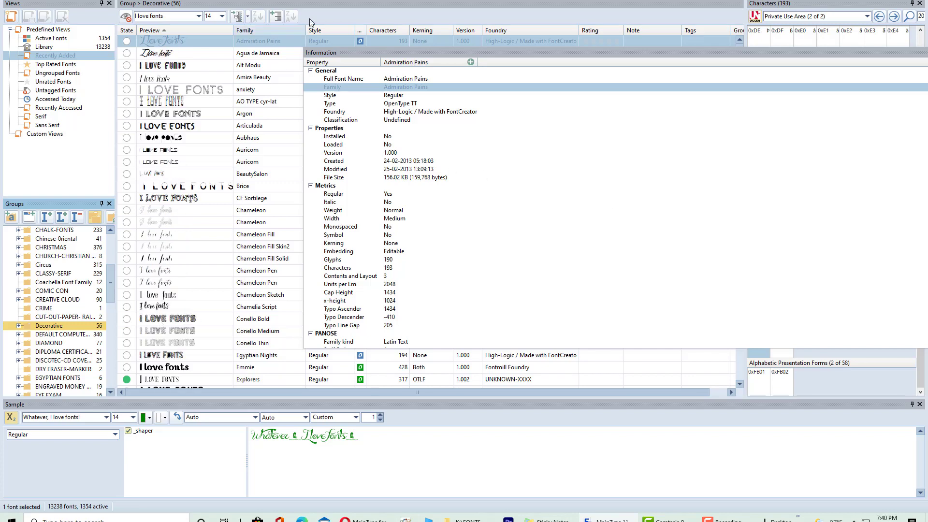
{"action": "mouse_move", "coordinate": [500, 52]}
{"action": "left_mouse_down"}
{"action": "mouse_move", "coordinate": [460, 51]}
{"action": "mouse_move", "coordinate": [511, 53]}
{"action": "left_mouse_up"}
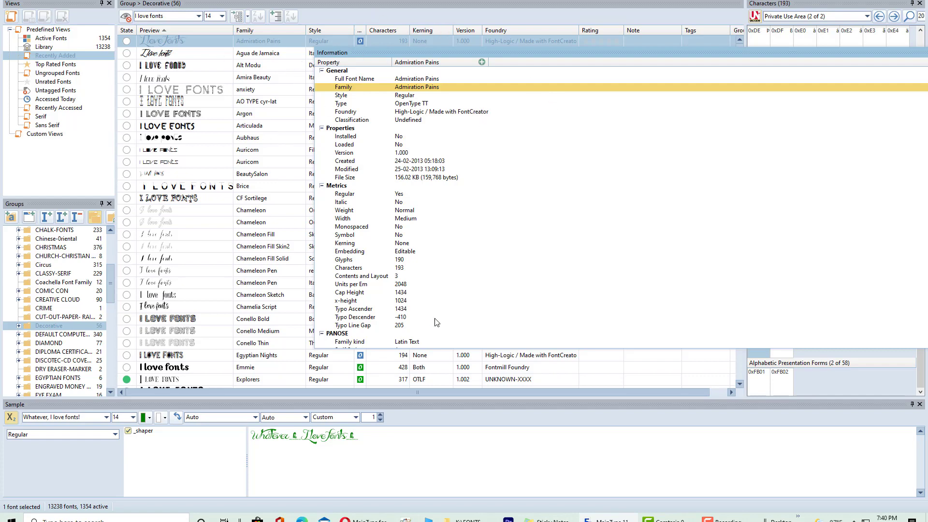
{"action": "left_click_drag", "start_coordinate": [360, 53], "coordinate": [192, 470]}
{"action": "left_click_drag", "start_coordinate": [208, 385], "coordinate": [317, 47]}
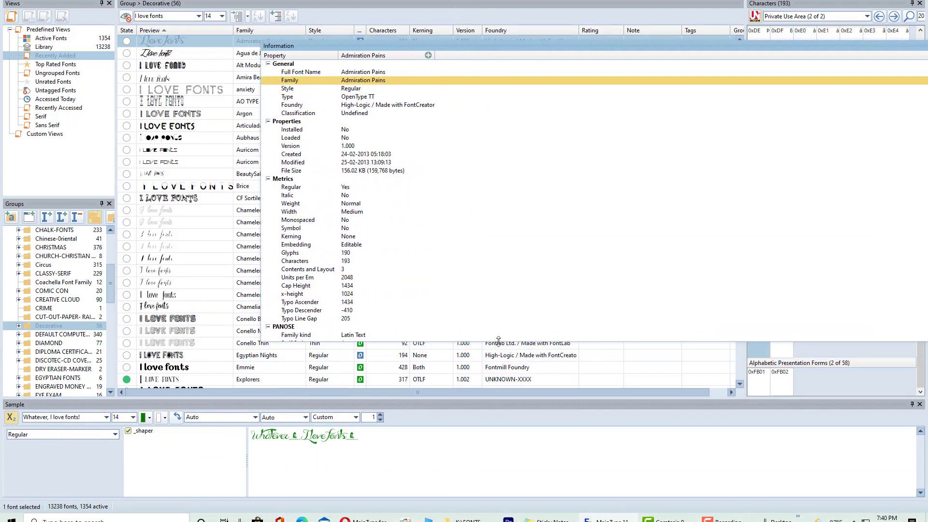
{"action": "left_click_drag", "start_coordinate": [498, 341], "coordinate": [487, 451]}
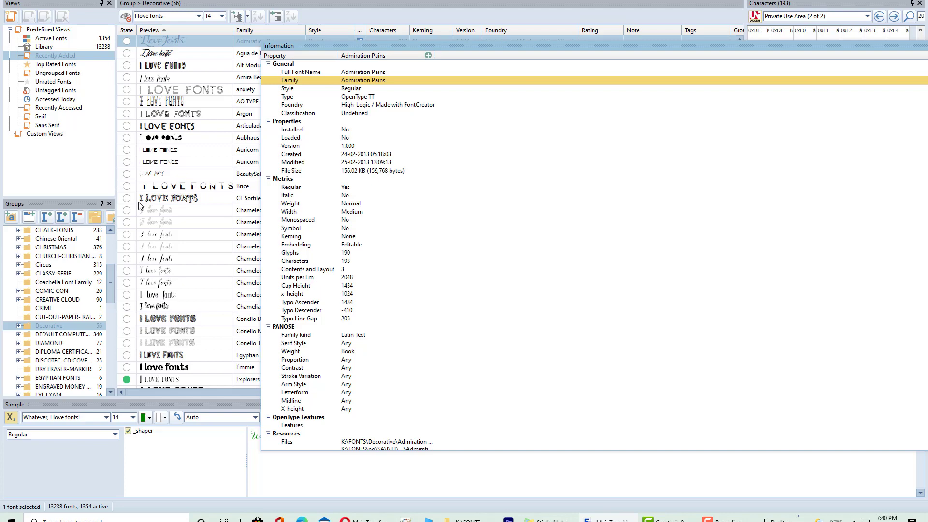
Install CF Sortilege and pin it into the property comparison
{"action": "left_click", "coordinate": [126, 199]}
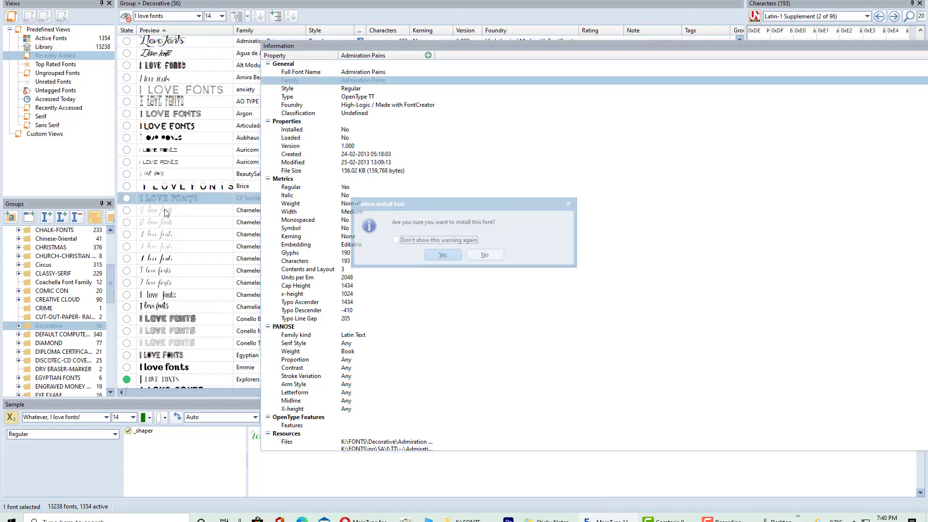
{"action": "key", "text": "Escape"}
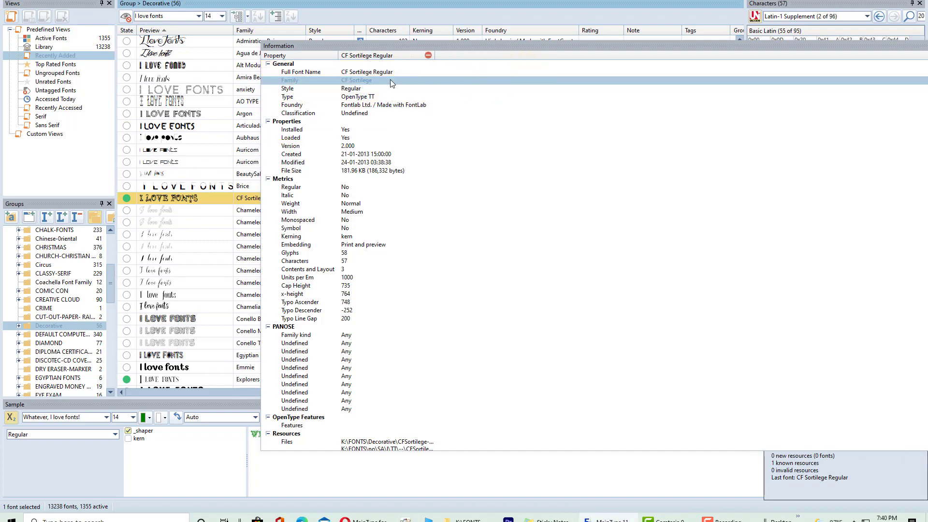
{"action": "left_click_drag", "start_coordinate": [182, 201], "coordinate": [499, 208]}
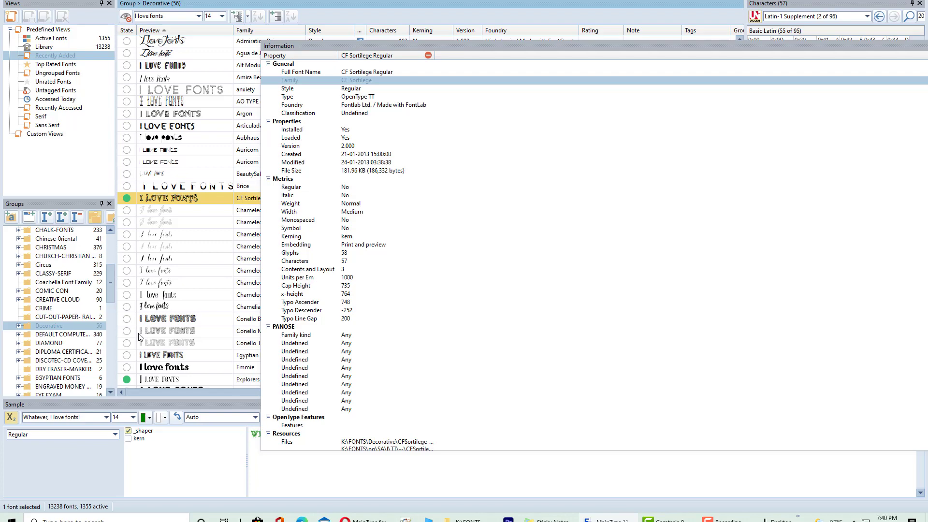
{"action": "left_click", "coordinate": [148, 385]}
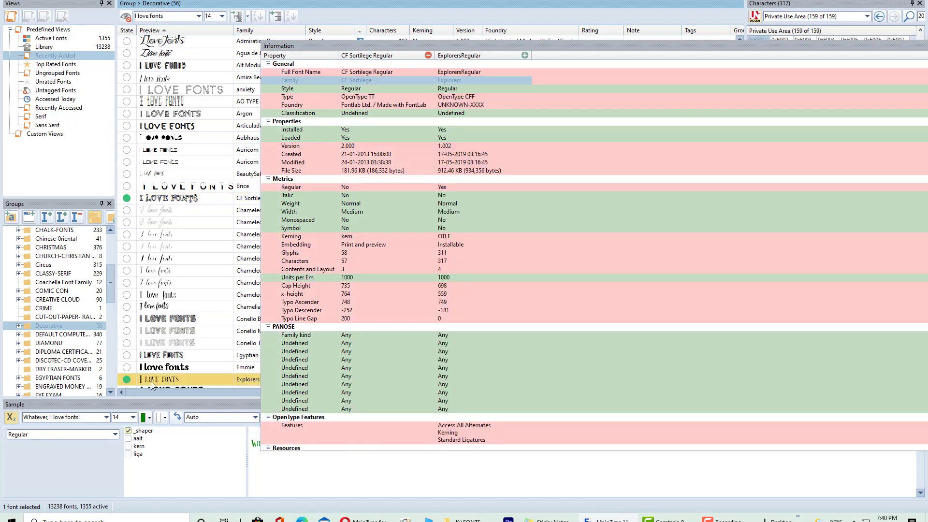
{"action": "left_click", "coordinate": [165, 200]}
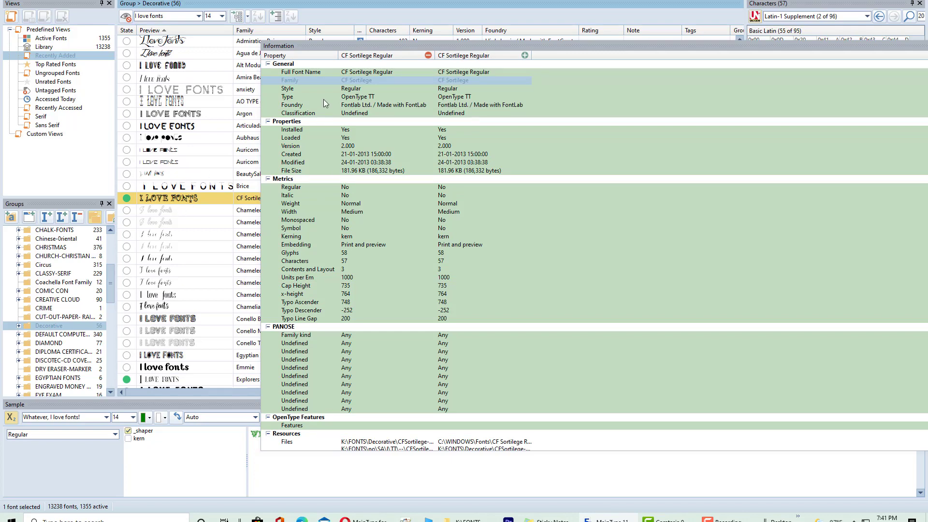
Dock the Information panel on the right and pin Explorers into the comparison
{"action": "left_click_drag", "start_coordinate": [378, 47], "coordinate": [390, 14]}
{"action": "scroll", "coordinate": [129, 344], "scroll_direction": "down", "scroll_amount": 3}
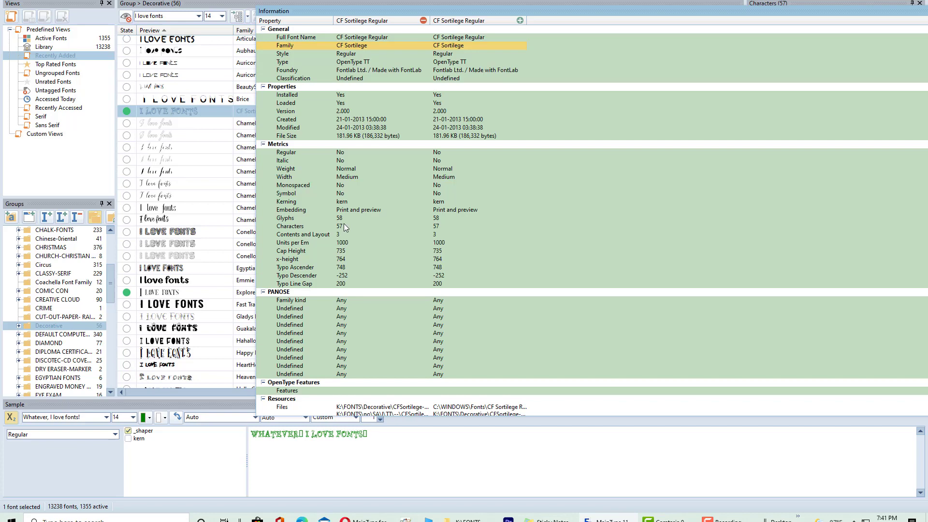
{"action": "mouse_move", "coordinate": [394, 13]}
{"action": "left_mouse_down"}
{"action": "mouse_move", "coordinate": [622, 29]}
{"action": "mouse_move", "coordinate": [643, 39]}
{"action": "mouse_move", "coordinate": [372, 16]}
{"action": "mouse_move", "coordinate": [393, 27]}
{"action": "mouse_move", "coordinate": [401, 2]}
{"action": "left_mouse_up"}
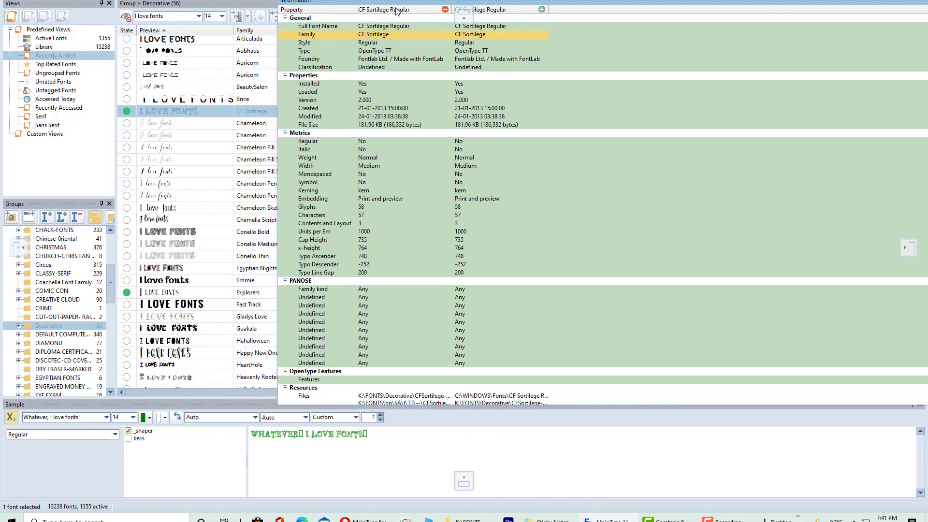
{"action": "left_click", "coordinate": [151, 294]}
{"action": "left_click_drag", "start_coordinate": [172, 291], "coordinate": [605, 16]}
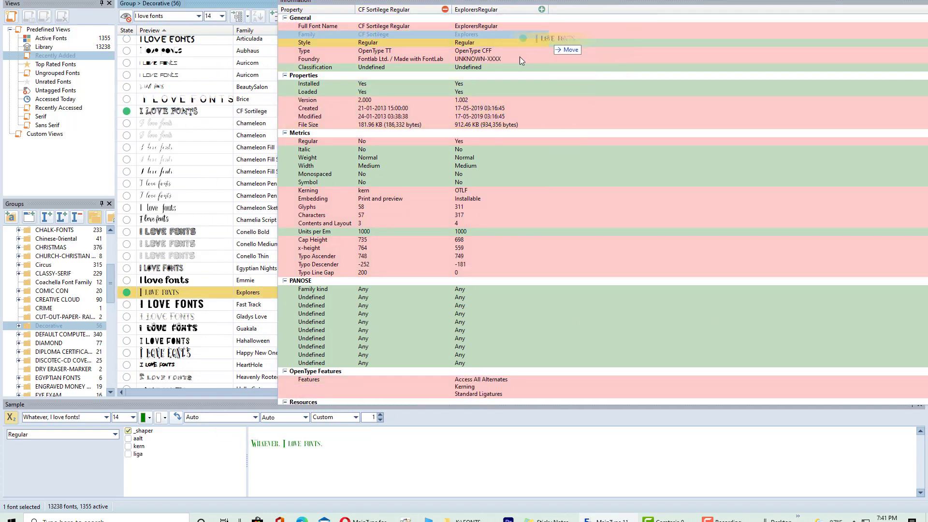
{"action": "left_click", "coordinate": [484, 11]}
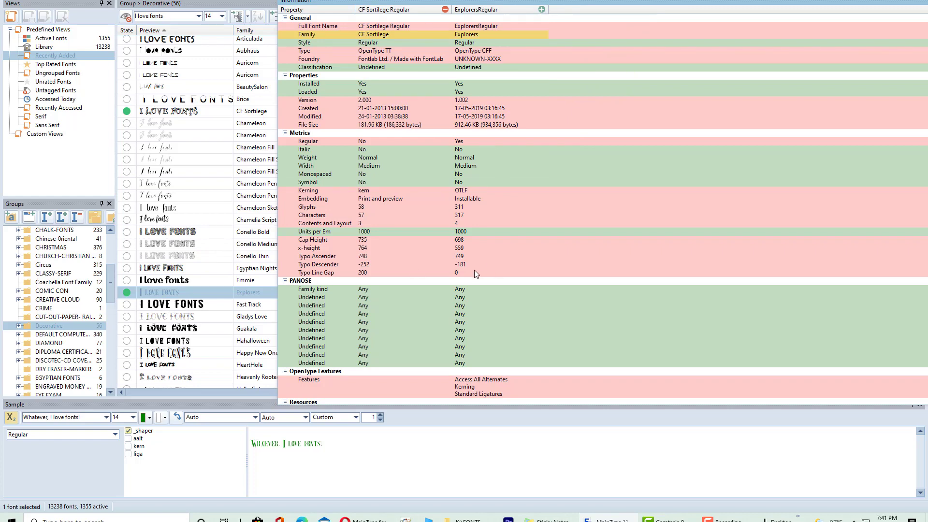
Install Guakala and add it as a third column beside CF Sortilege and Explorers
{"action": "left_click", "coordinate": [139, 331]}
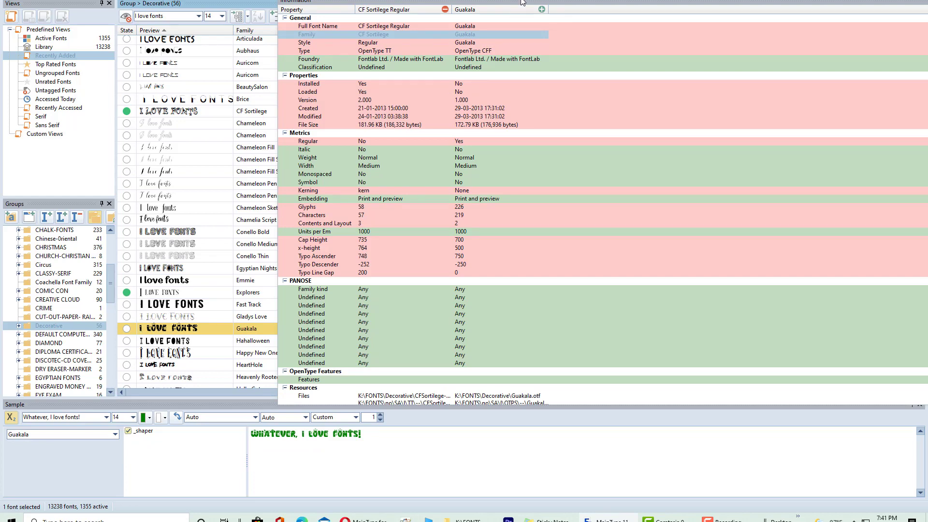
{"action": "left_click", "coordinate": [127, 329]}
{"action": "left_click", "coordinate": [442, 256]}
{"action": "left_click", "coordinate": [166, 293]}
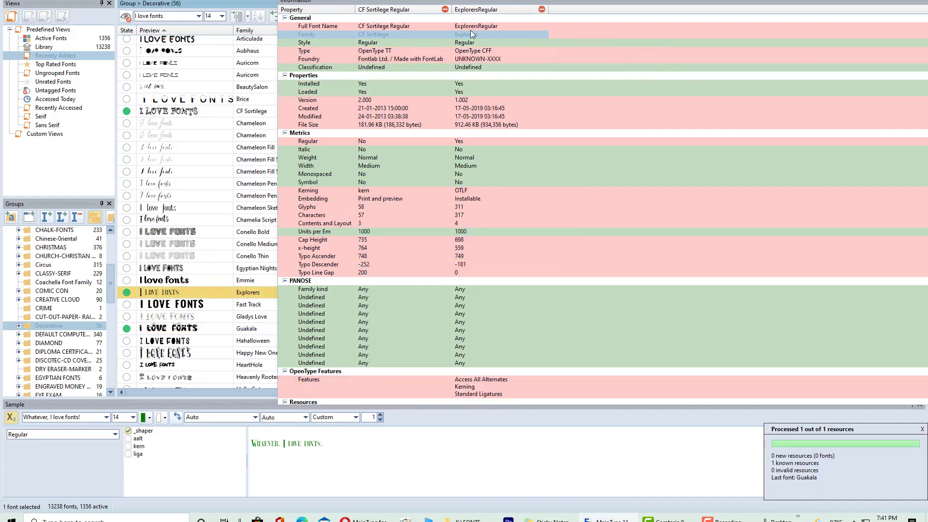
{"action": "left_click", "coordinate": [154, 328]}
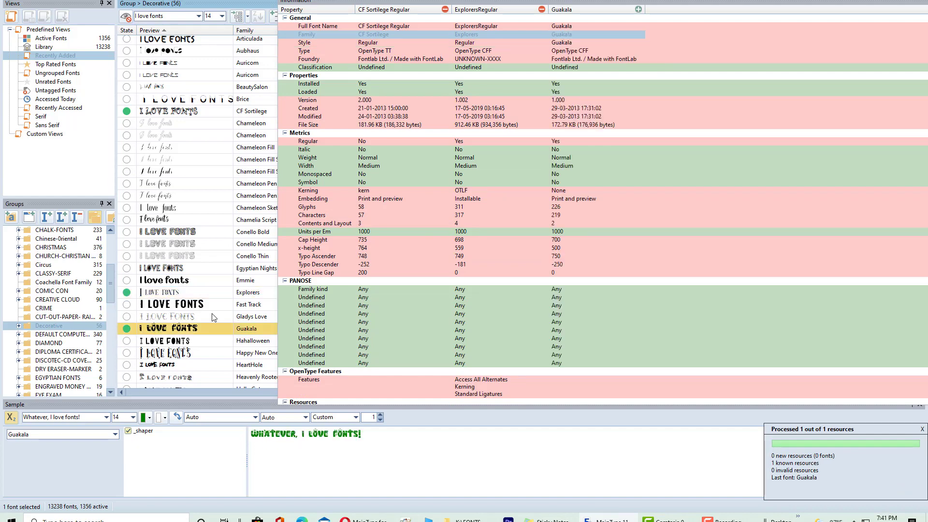
{"action": "left_click", "coordinate": [638, 9]}
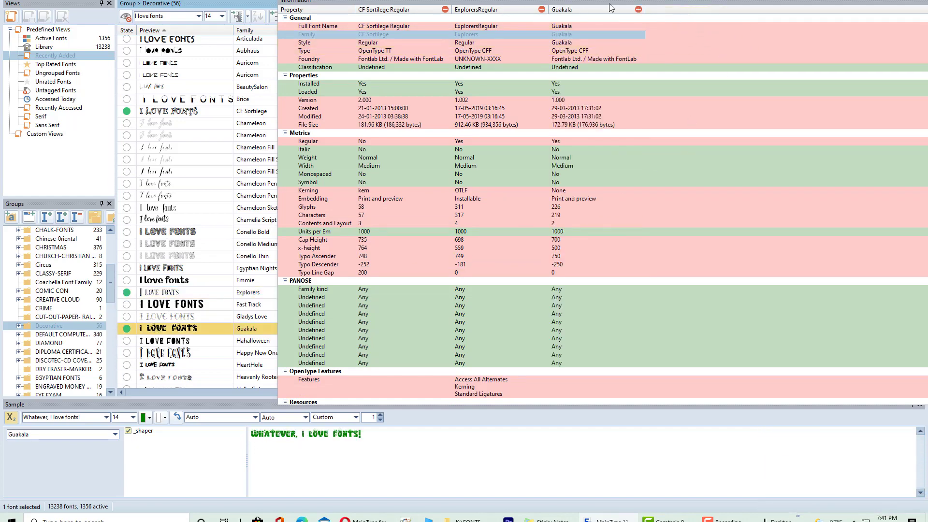
{"action": "left_click", "coordinate": [479, 10]}
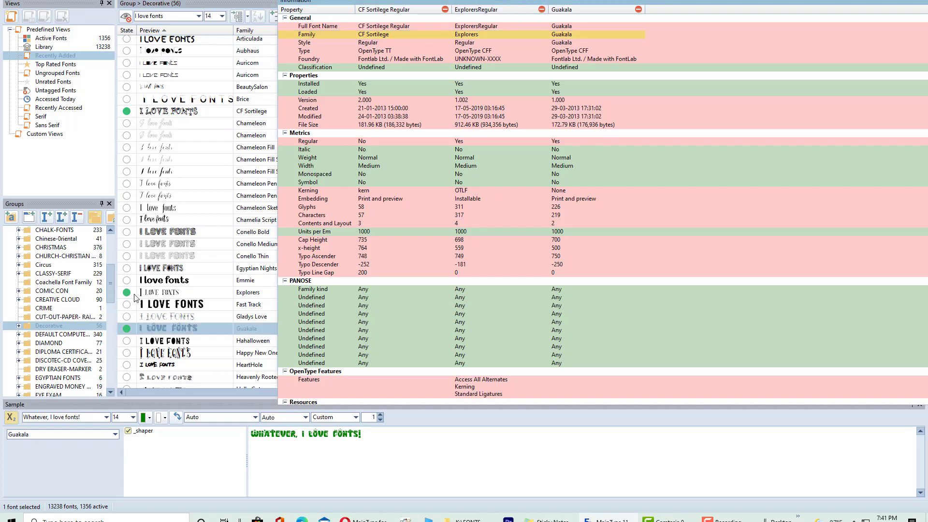
{"action": "left_click", "coordinate": [202, 112]}
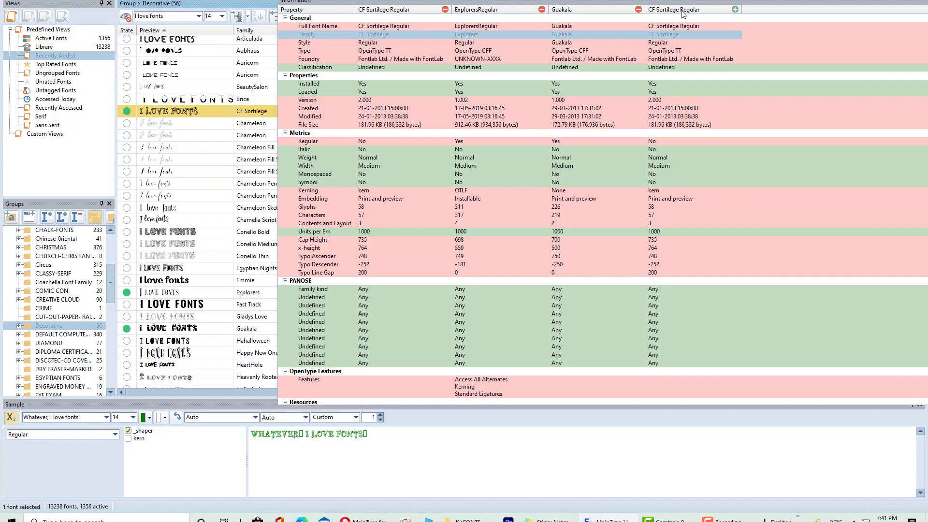
{"action": "scroll", "coordinate": [178, 314], "scroll_direction": "down", "scroll_amount": 7}
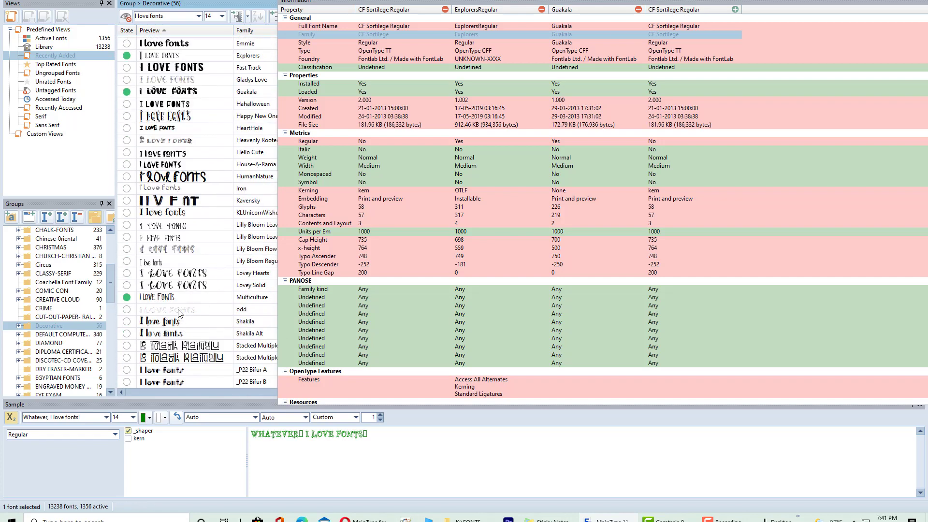
Install Lovey Hearts and pin it into the comparison
{"action": "left_click", "coordinate": [127, 273]}
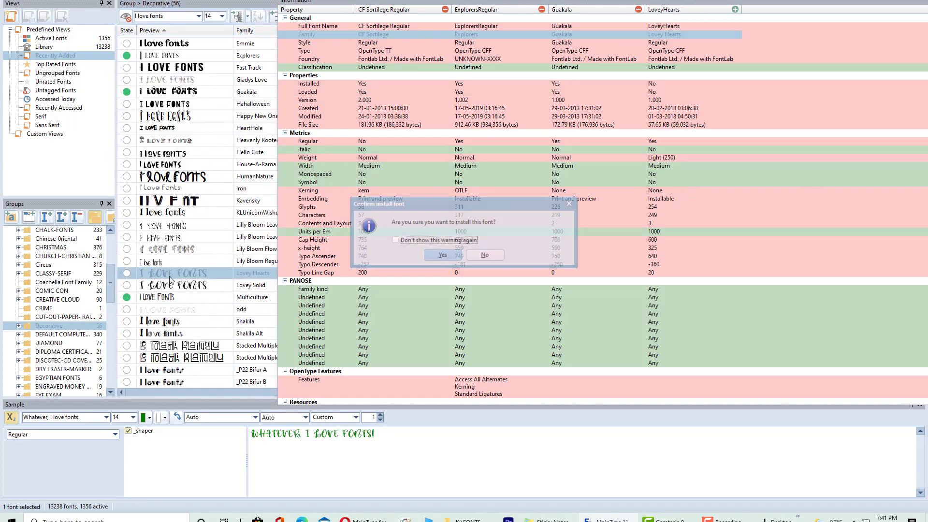
{"action": "left_click", "coordinate": [443, 255]}
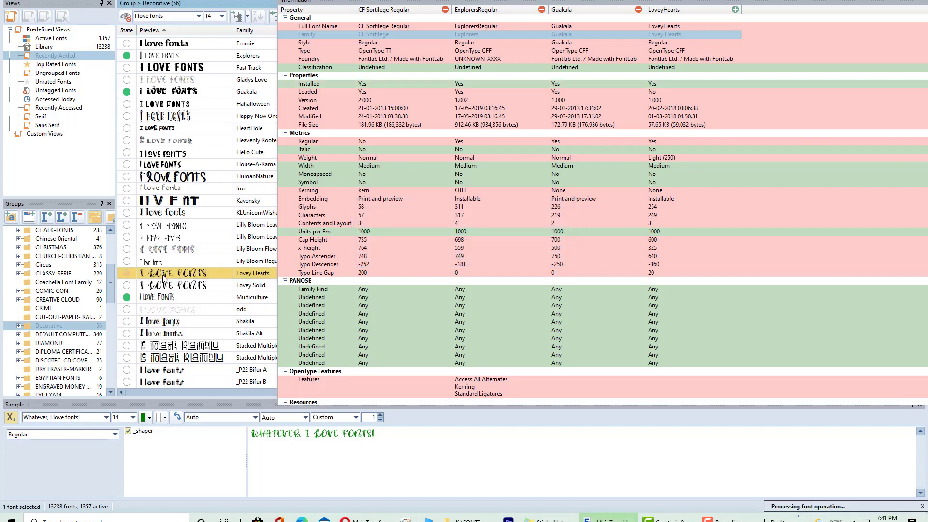
{"action": "left_click_drag", "start_coordinate": [721, 69], "coordinate": [822, 64]}
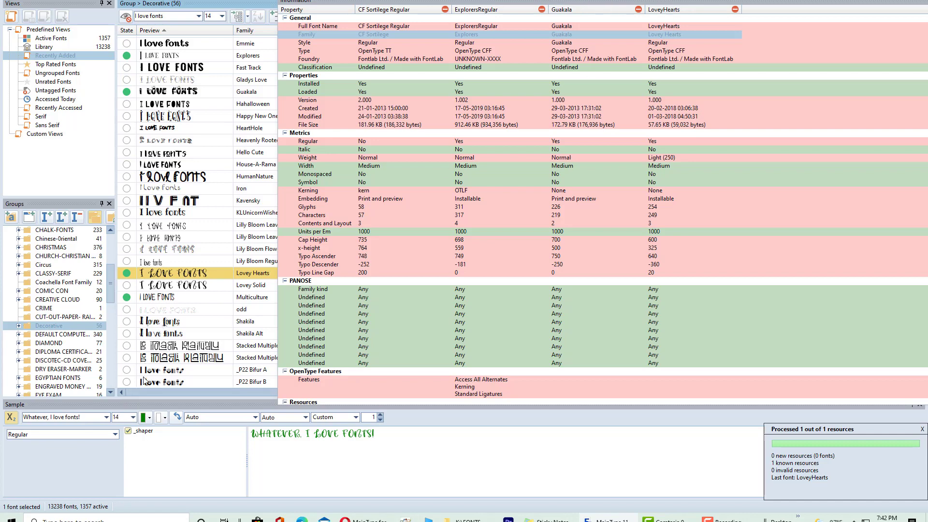
Install _P22 Bifur A and add it to the comparison, bringing active fonts to 1358
{"action": "left_click", "coordinate": [128, 373]}
{"action": "left_click", "coordinate": [127, 371]}
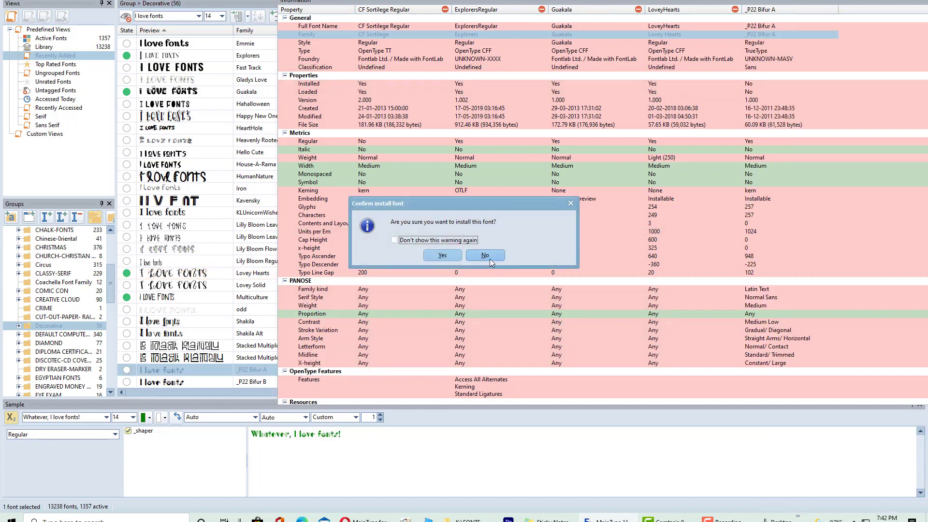
{"action": "key", "text": "Return"}
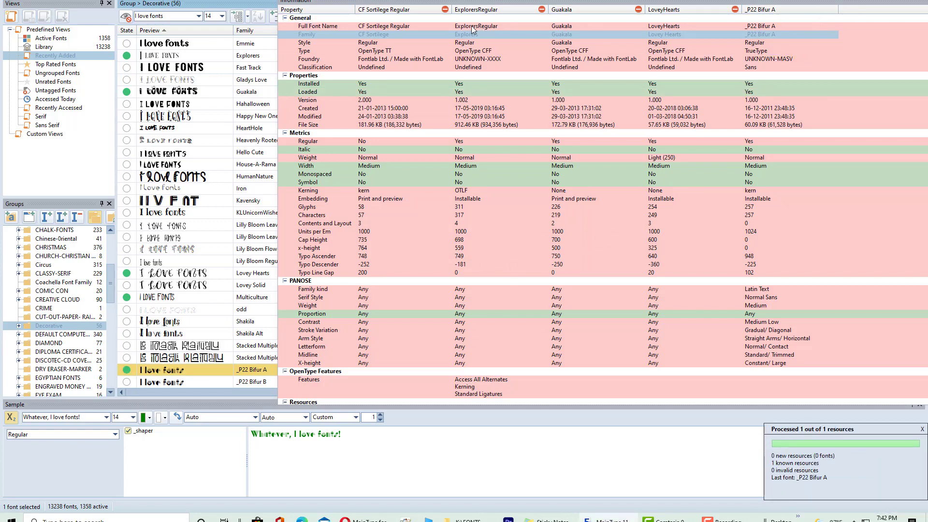
{"action": "scroll", "coordinate": [385, 180], "scroll_direction": "down", "scroll_amount": 6}
{"action": "scroll", "coordinate": [386, 184], "scroll_direction": "down", "scroll_amount": 3}
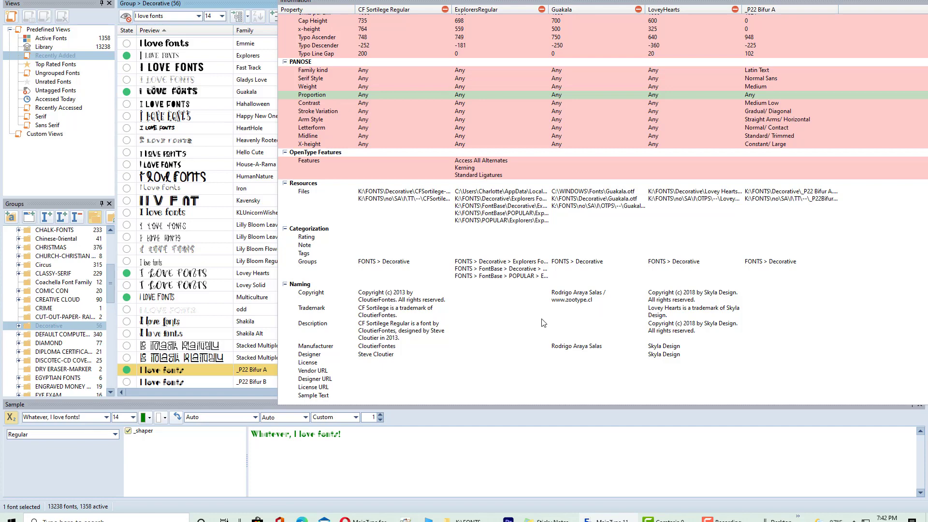
Enlarge the comparison panel and scroll down to the file paths, groups, copyright and designer rows
{"action": "scroll", "coordinate": [378, 279], "scroll_direction": "up", "scroll_amount": 9}
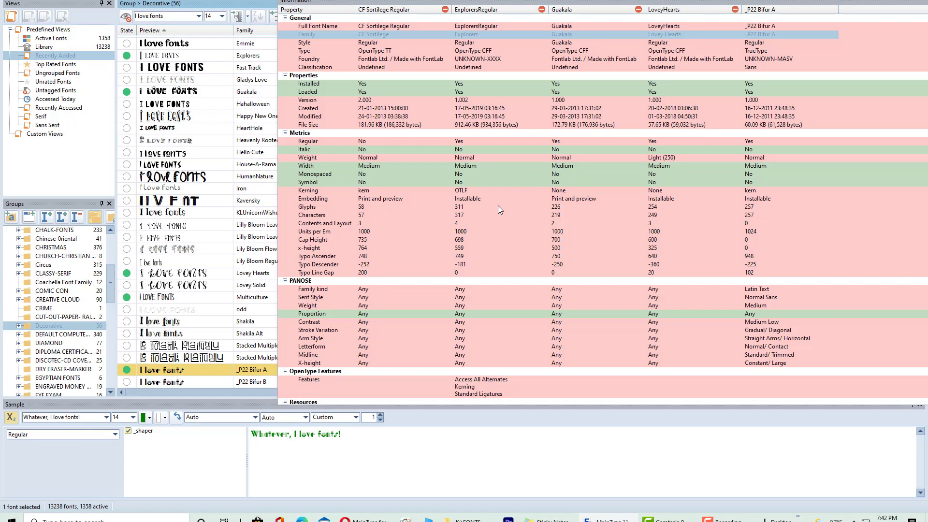
{"action": "scroll", "coordinate": [397, 359], "scroll_direction": "down", "scroll_amount": 3}
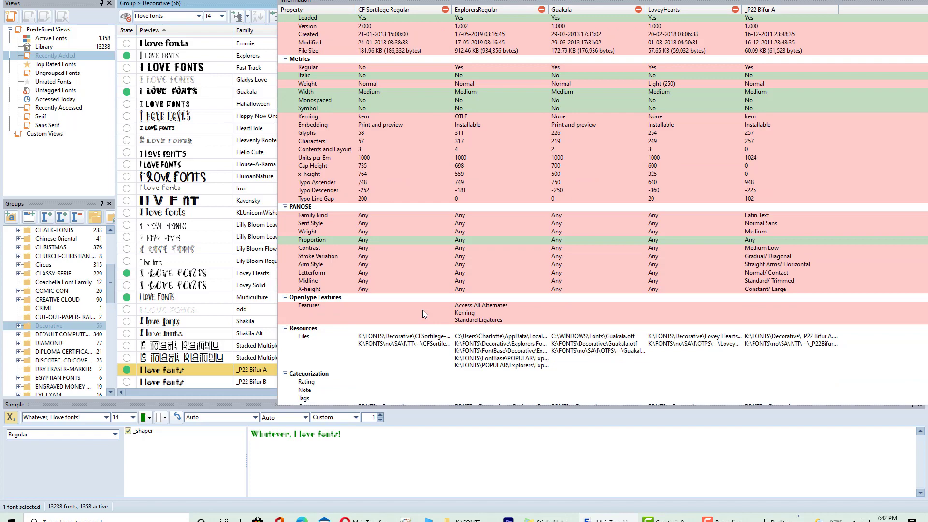
{"action": "scroll", "coordinate": [396, 310], "scroll_direction": "up", "scroll_amount": 3}
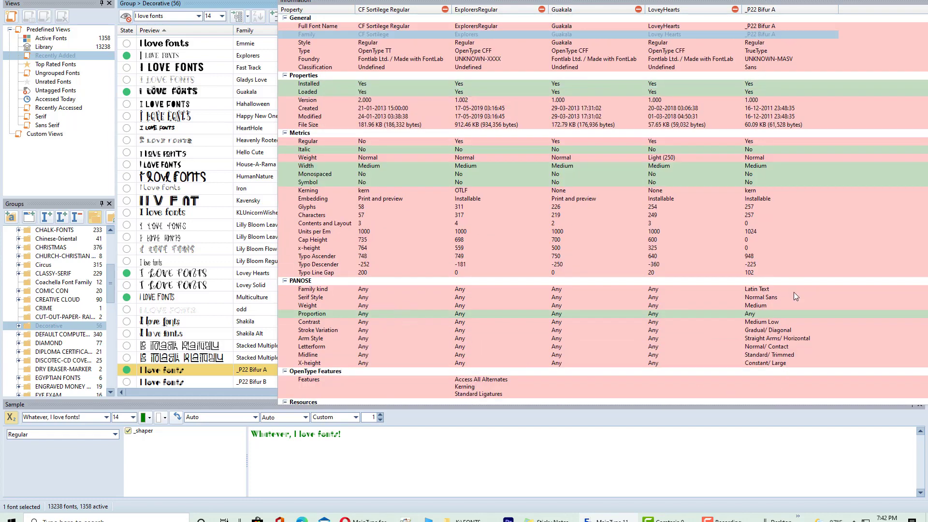
{"action": "scroll", "coordinate": [779, 351], "scroll_direction": "down", "scroll_amount": 3}
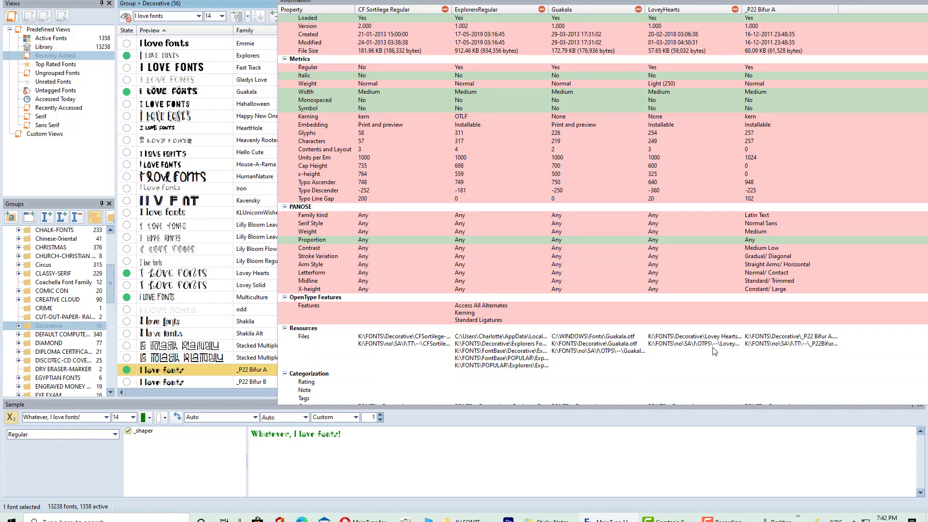
{"action": "scroll", "coordinate": [743, 313], "scroll_direction": "up", "scroll_amount": 3}
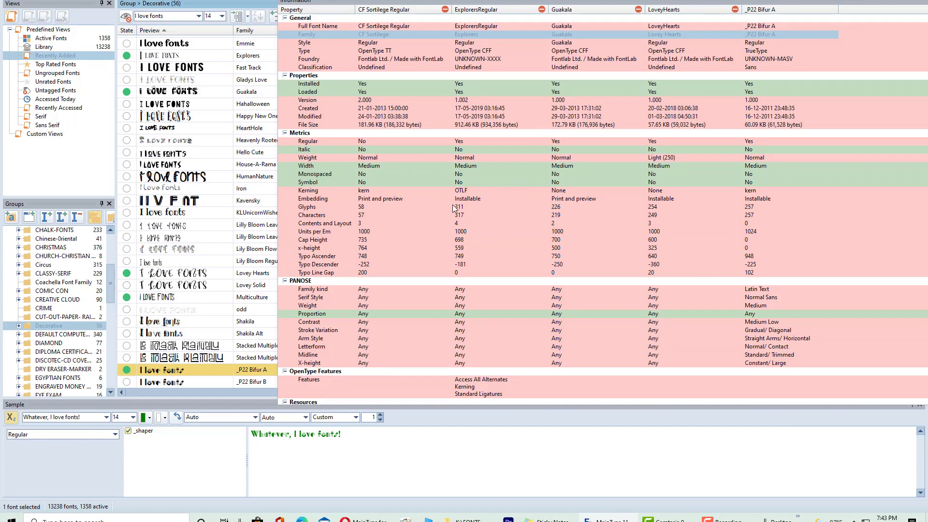
{"action": "double_click", "coordinate": [794, 3]}
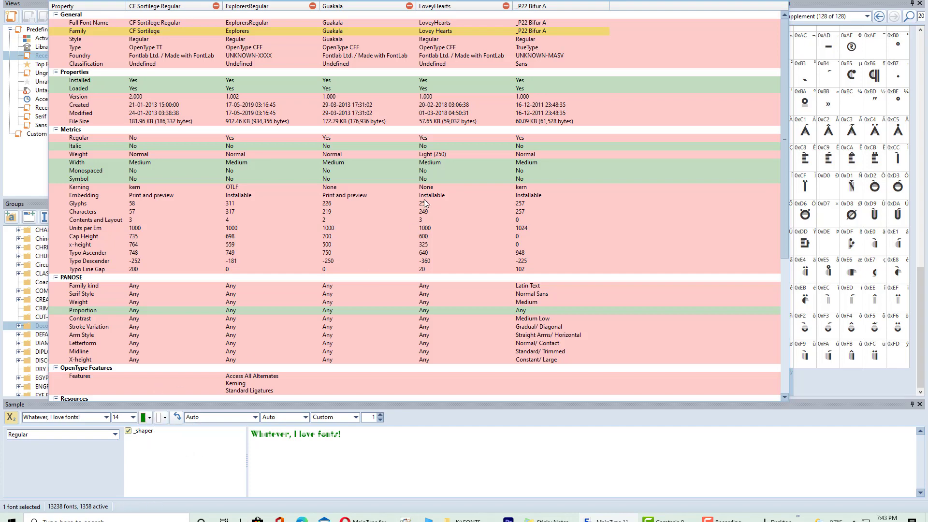
{"action": "scroll", "coordinate": [423, 203], "scroll_direction": "down", "scroll_amount": 7}
{"action": "scroll", "coordinate": [409, 346], "scroll_direction": "down", "scroll_amount": 2}
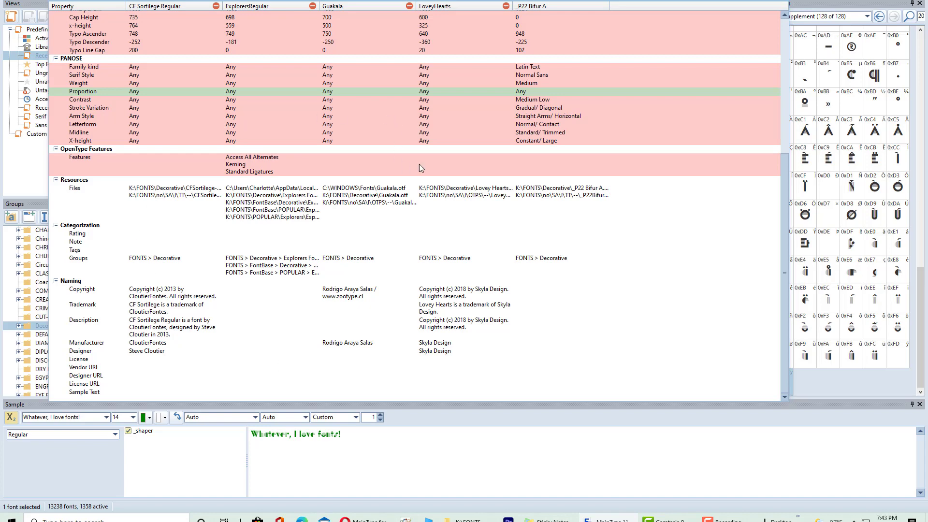
Close the comparison panel, select the Multiculture font, and open the Print Options for the fonts
{"action": "left_click", "coordinate": [784, 4]}
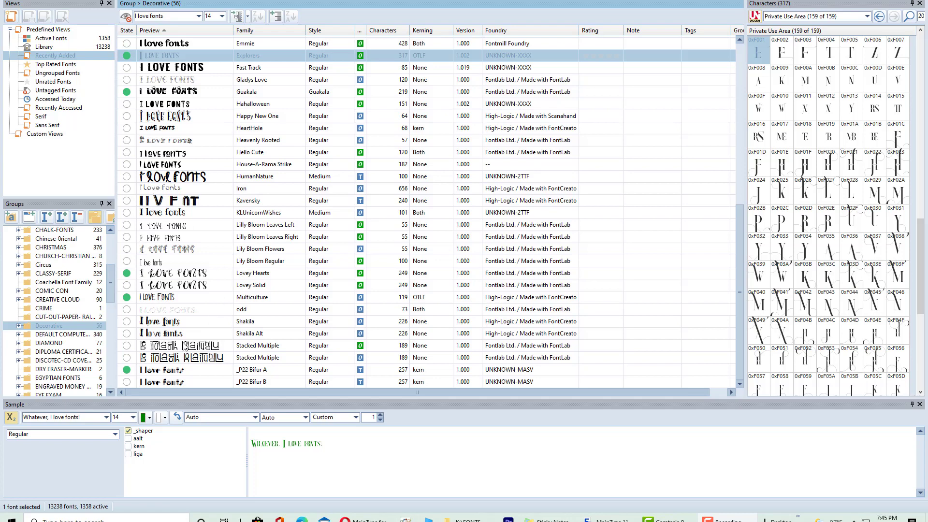
{"action": "left_click", "coordinate": [167, 296]}
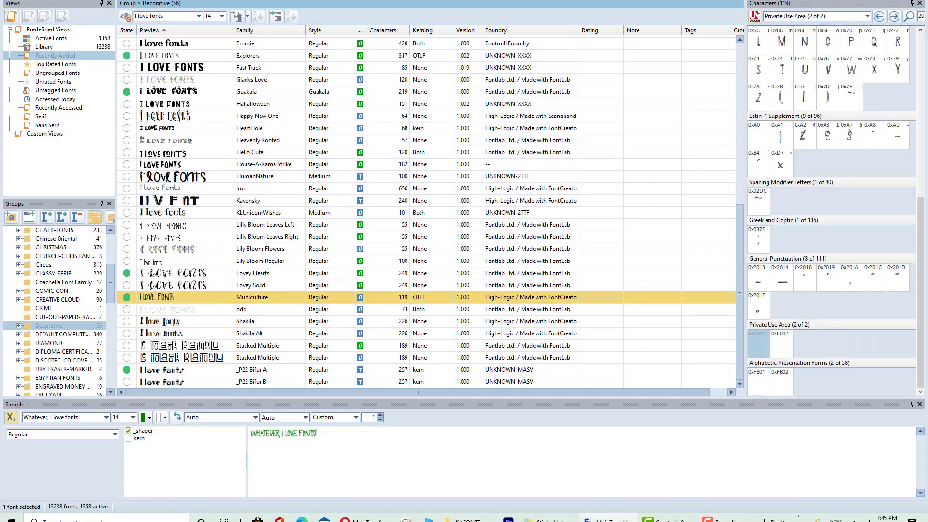
{"action": "key", "text": "alt+f"}
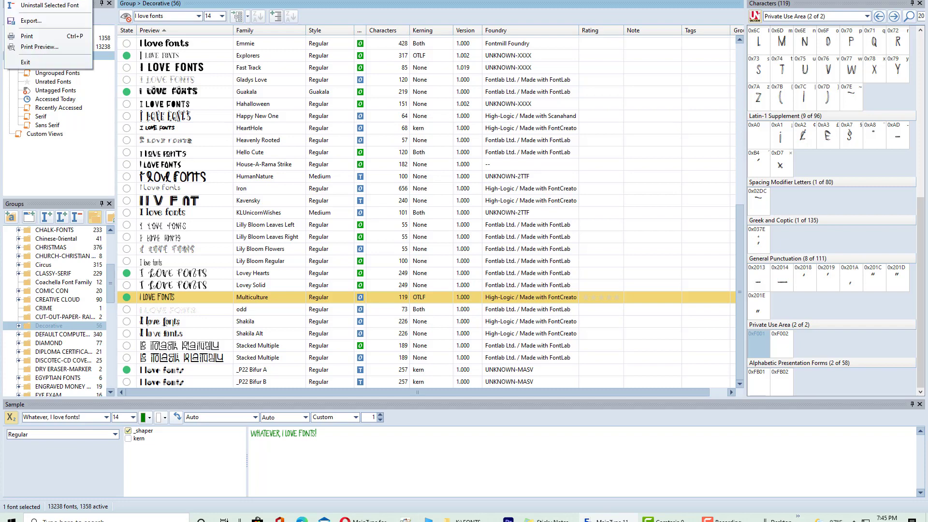
{"action": "key", "text": "Up"}
{"action": "key", "text": "Up"}
{"action": "key", "text": "Up"}
{"action": "key", "text": "Return"}
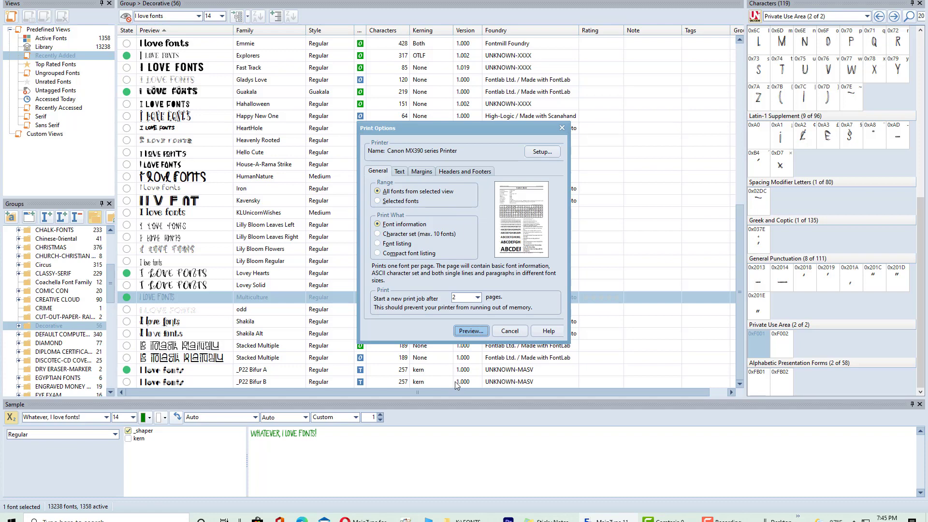
Preview the font information report at 100% zoom and scroll through the Admiration Pains page
{"action": "left_click", "coordinate": [472, 333]}
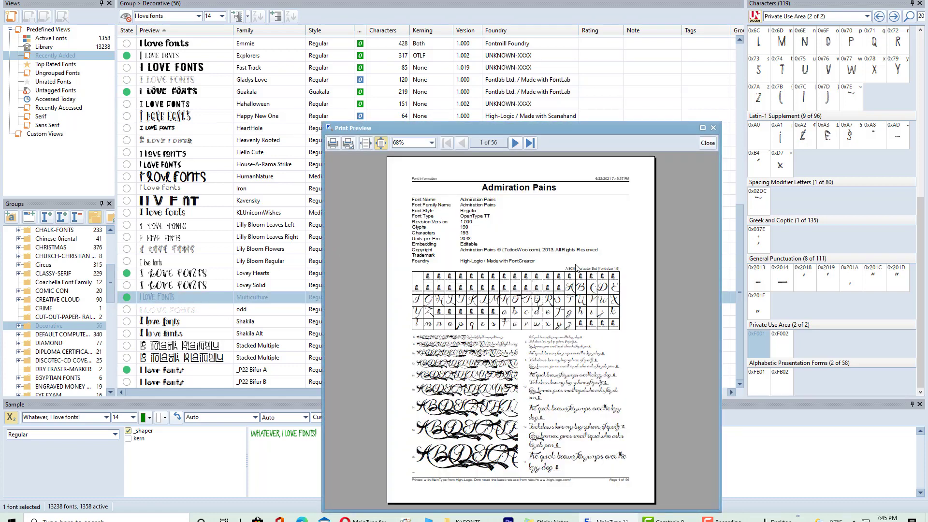
{"action": "left_click_drag", "start_coordinate": [559, 129], "coordinate": [524, 12]}
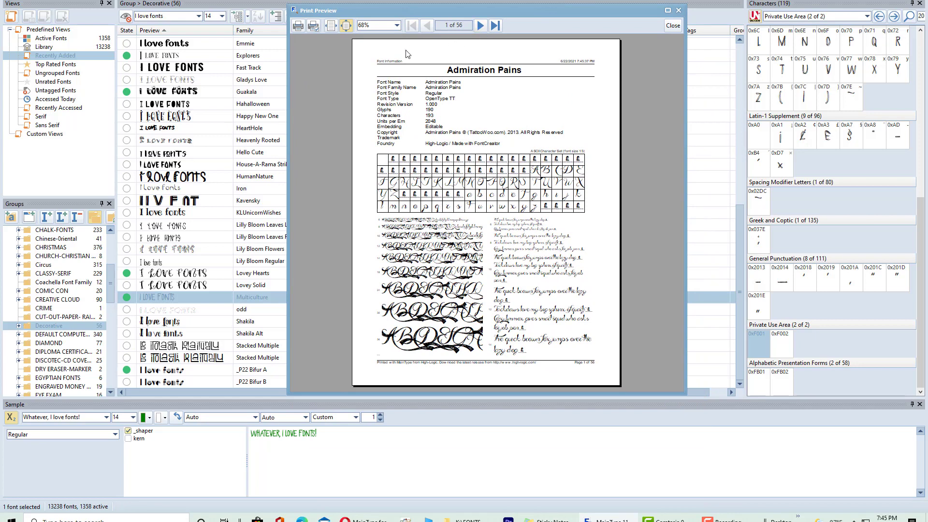
{"action": "left_click", "coordinate": [396, 26]}
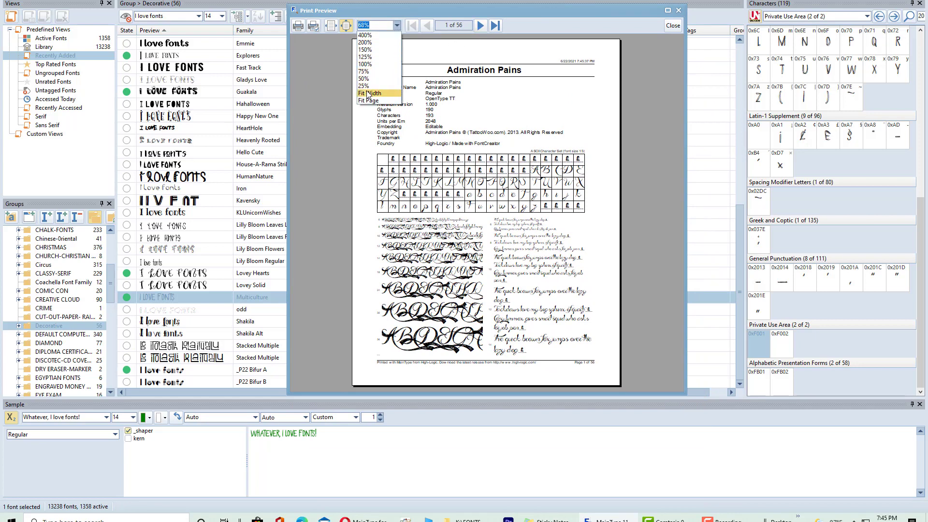
{"action": "left_click", "coordinate": [366, 64]}
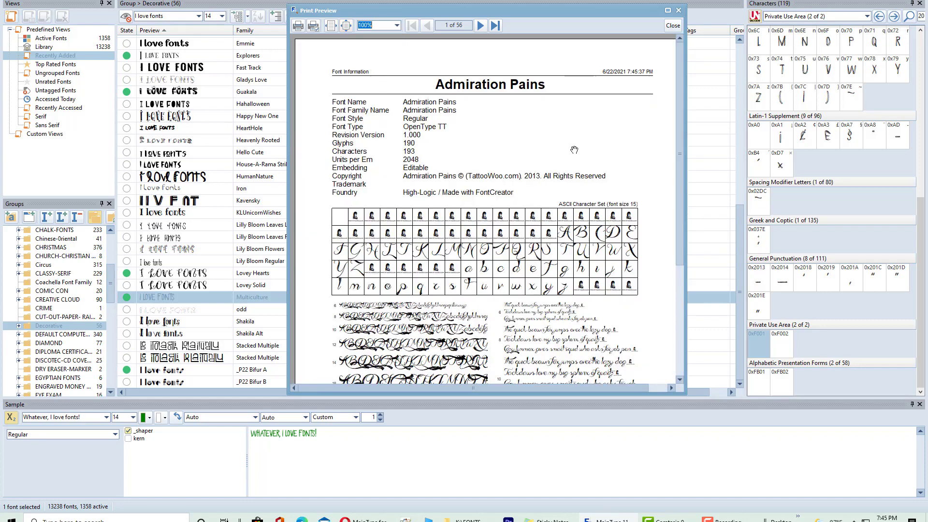
{"action": "scroll", "coordinate": [392, 187], "scroll_direction": "down", "scroll_amount": 3}
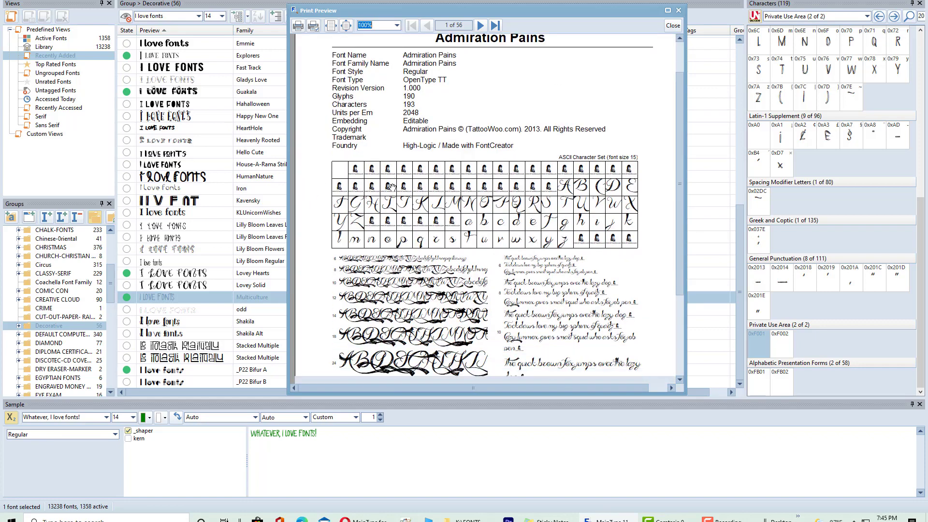
{"action": "scroll", "coordinate": [392, 187], "scroll_direction": "down", "scroll_amount": 4}
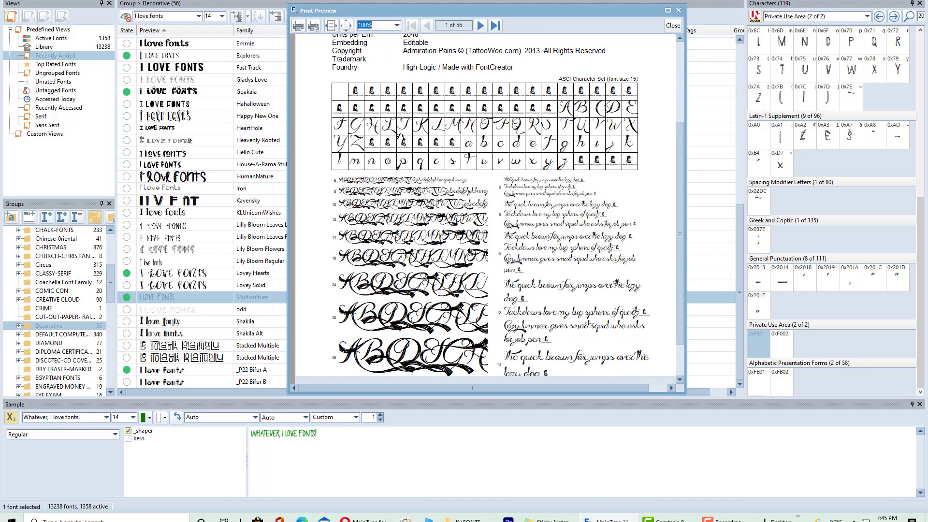
{"action": "scroll", "coordinate": [401, 139], "scroll_direction": "down", "scroll_amount": 1}
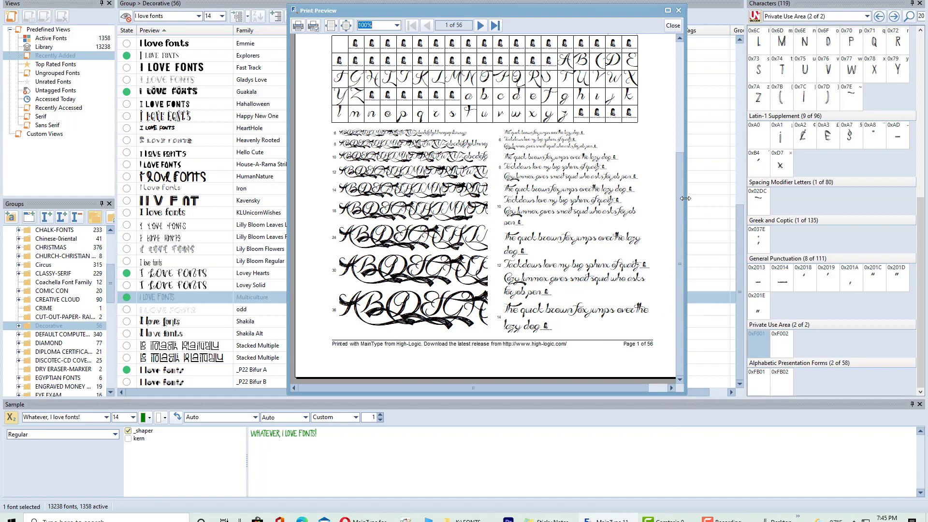
{"action": "left_click_drag", "start_coordinate": [678, 191], "coordinate": [678, 86]}
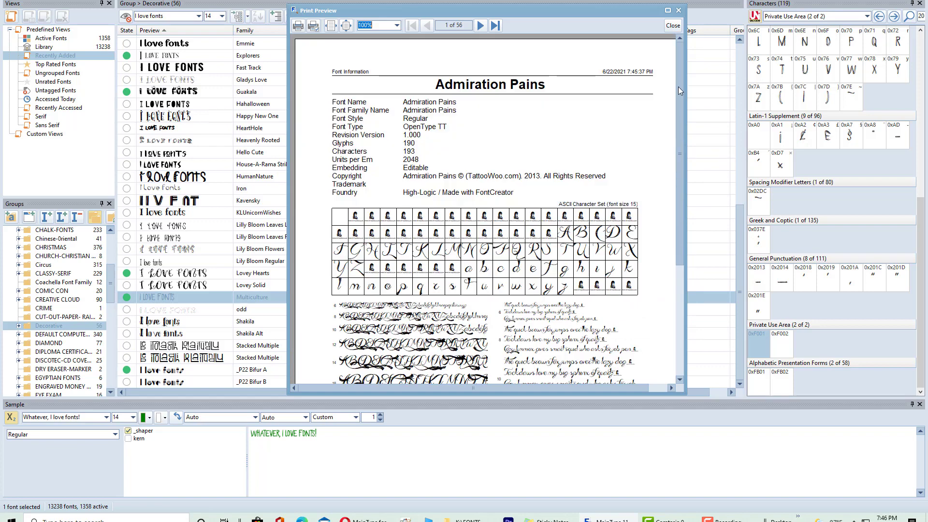
Choose Adobe PDF as the printer in the Print dialog, then close the dialog
{"action": "left_click", "coordinate": [297, 27]}
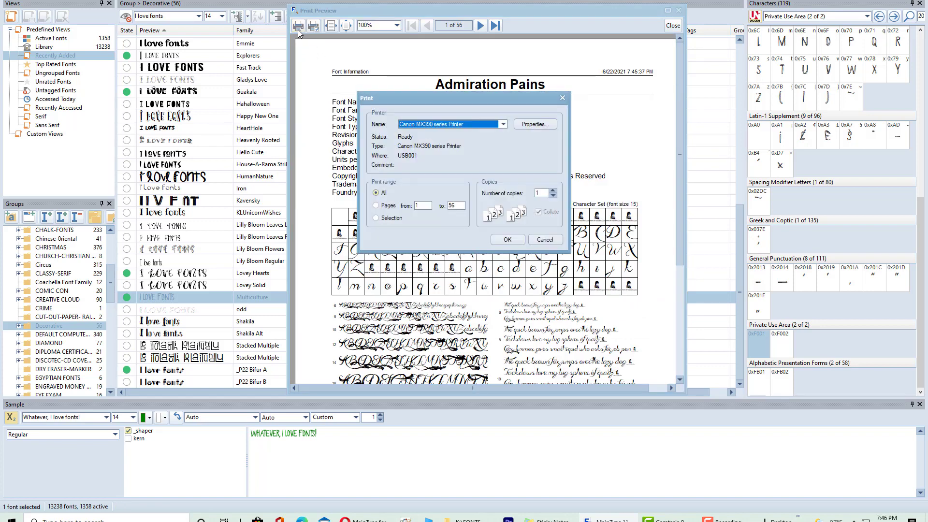
{"action": "left_click", "coordinate": [503, 124]}
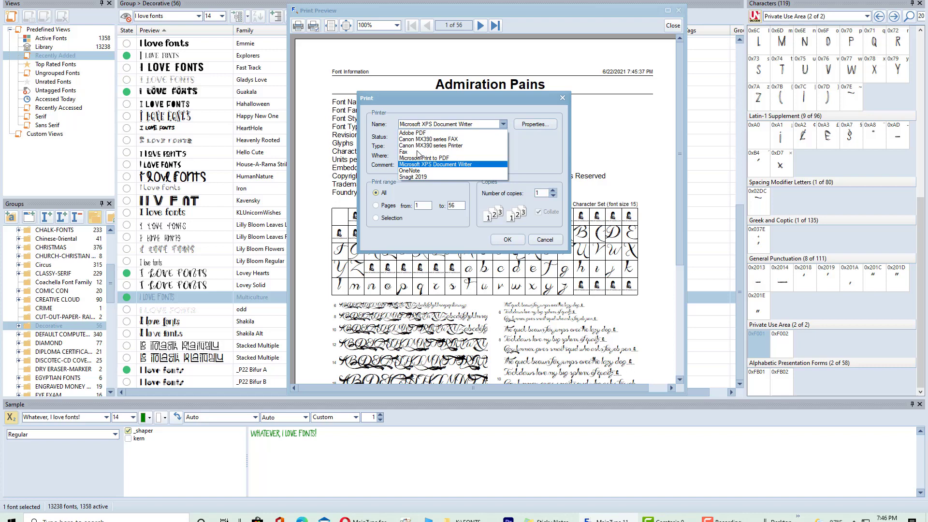
{"action": "left_click", "coordinate": [424, 136]}
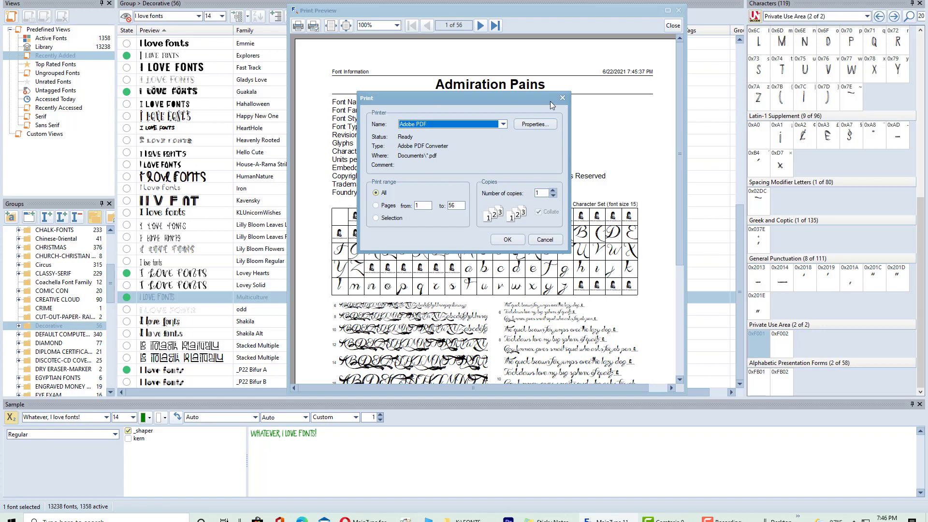
{"action": "left_click", "coordinate": [562, 98]}
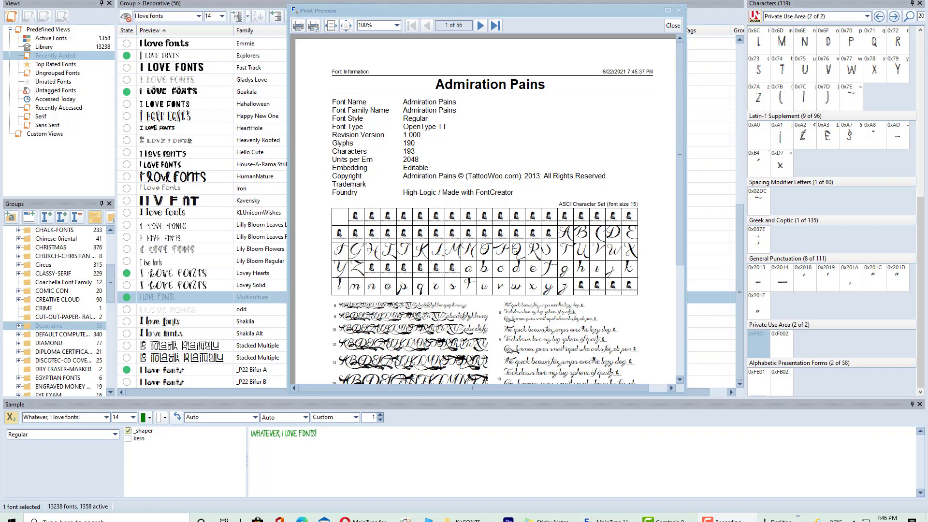
Close the print preview and bring up the Tools menu with Alt+T
{"action": "key", "text": "Escape"}
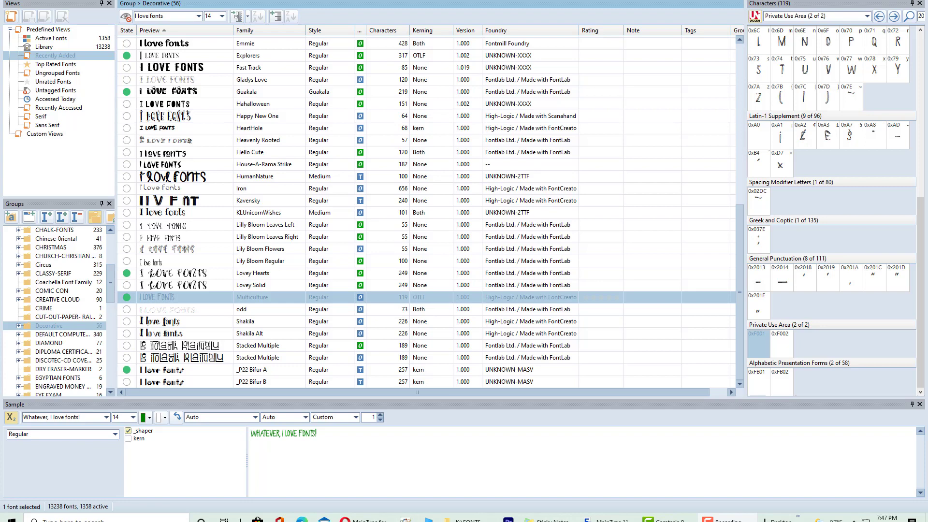
{"action": "key", "text": "alt+t"}
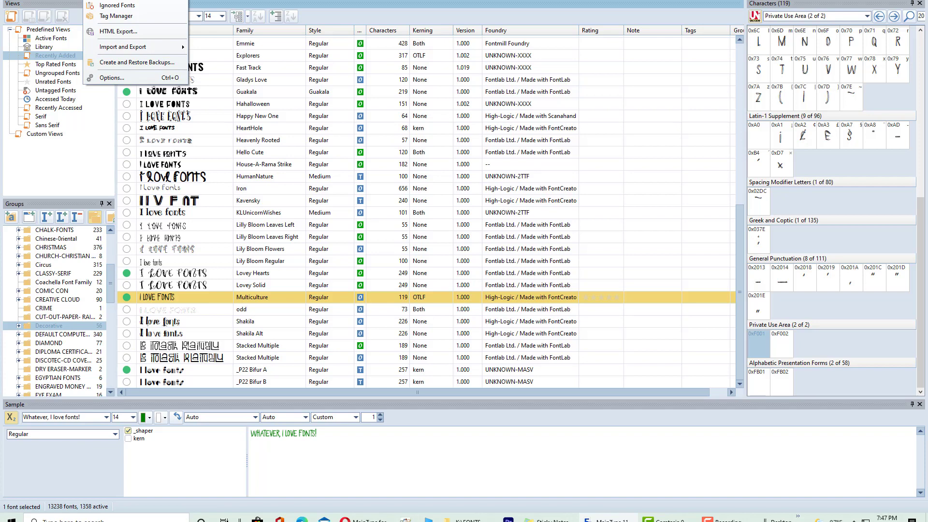
Dismiss the Tools menu to return to the Active Fonts list
{"action": "left_click", "coordinate": [111, 57]}
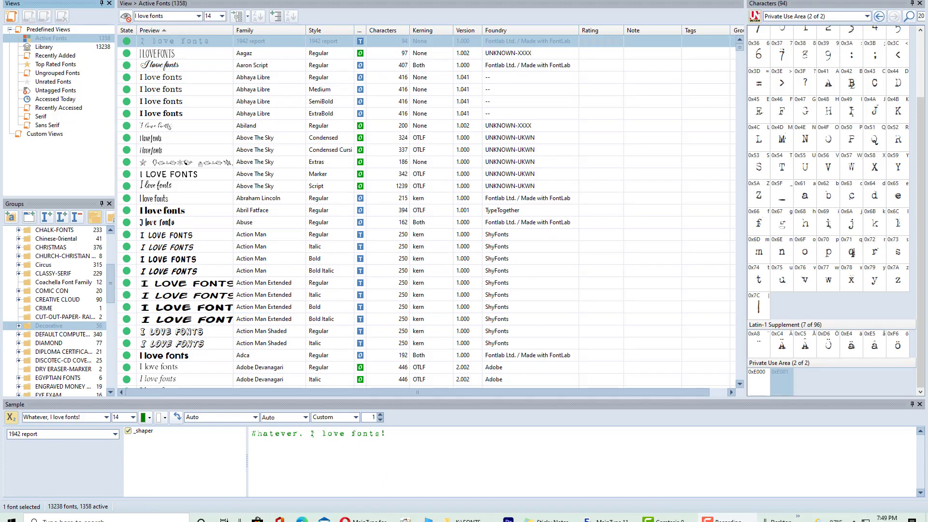
Sort the font list by Note, then look through the Tools and Edit menus
{"action": "right_click", "coordinate": [39, 4]}
{"action": "mouse_move", "coordinate": [60, 10]}
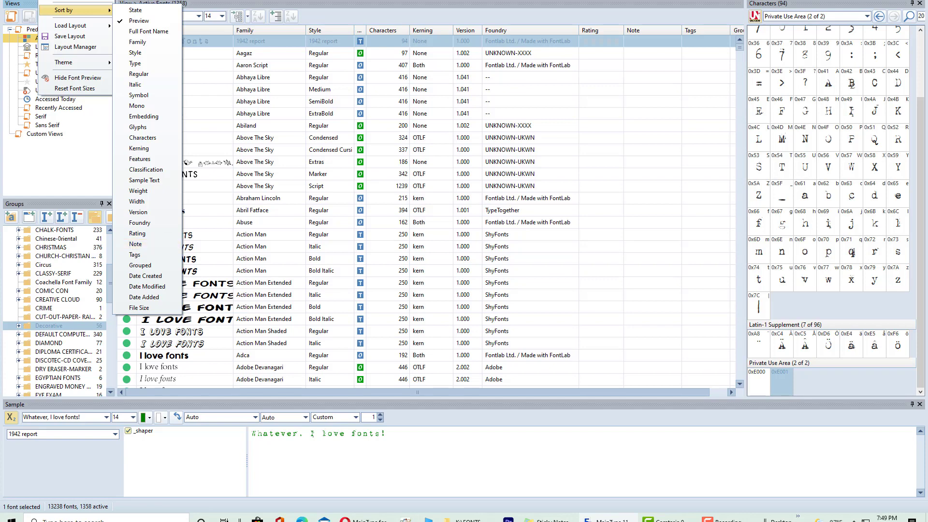
{"action": "left_click", "coordinate": [129, 244]}
{"action": "left_click", "coordinate": [102, 0]}
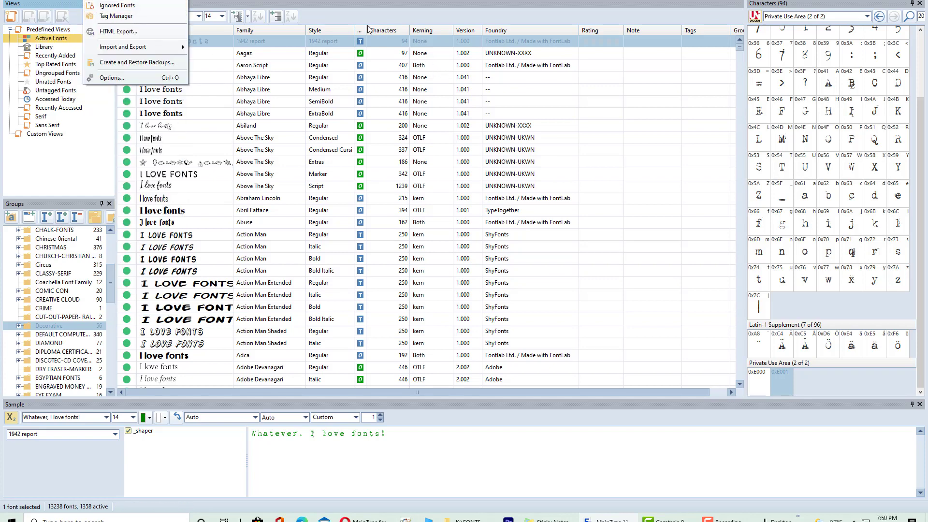
{"action": "key", "text": "Left"}
{"action": "key", "text": "Left"}
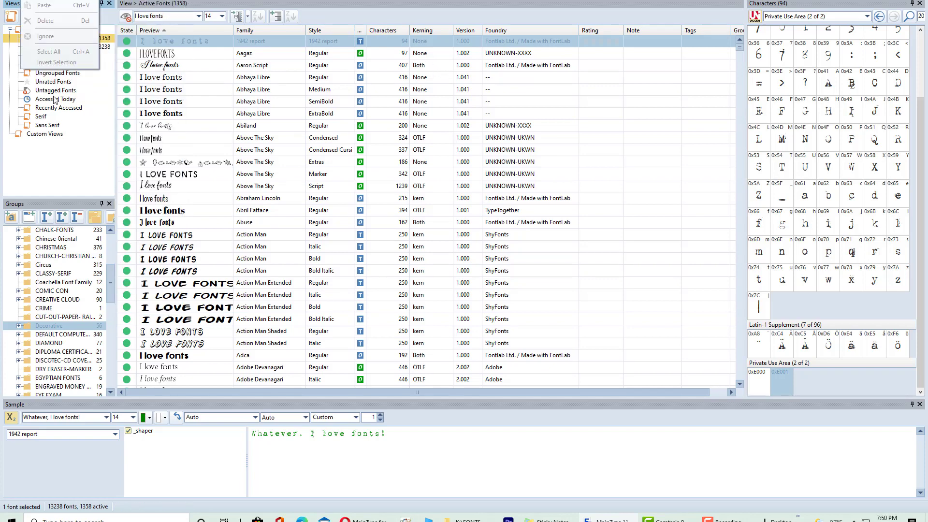
{"action": "key", "text": "Escape"}
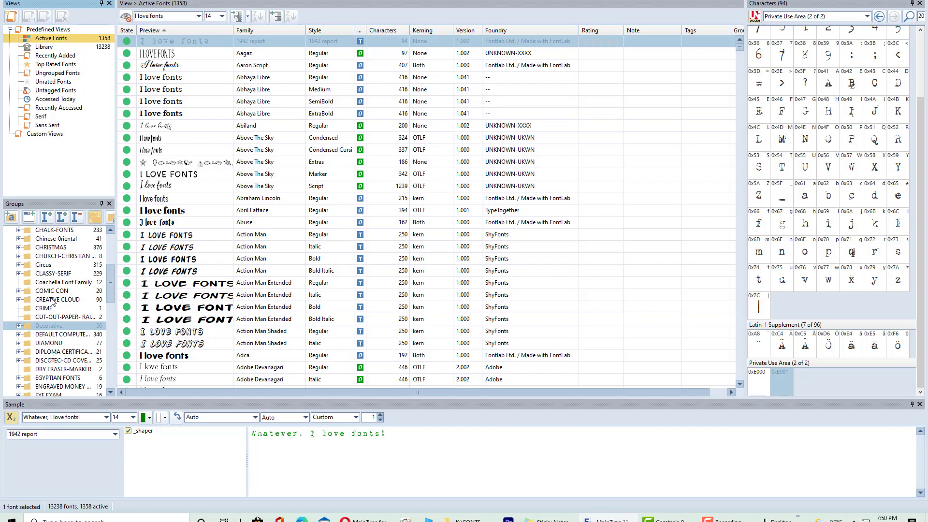
Try the Add Font Folder and New Group dialogs, cancelling each one
{"action": "left_click", "coordinate": [9, 217]}
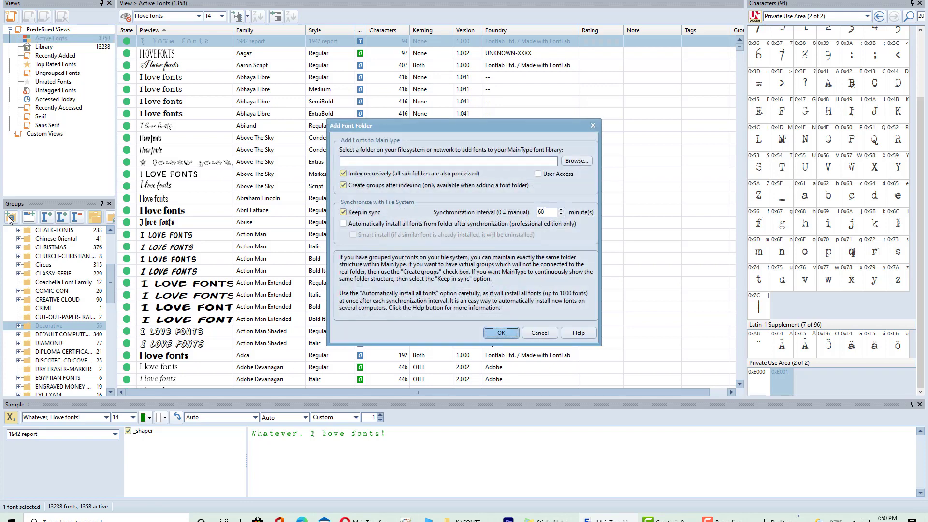
{"action": "left_click", "coordinate": [537, 334]}
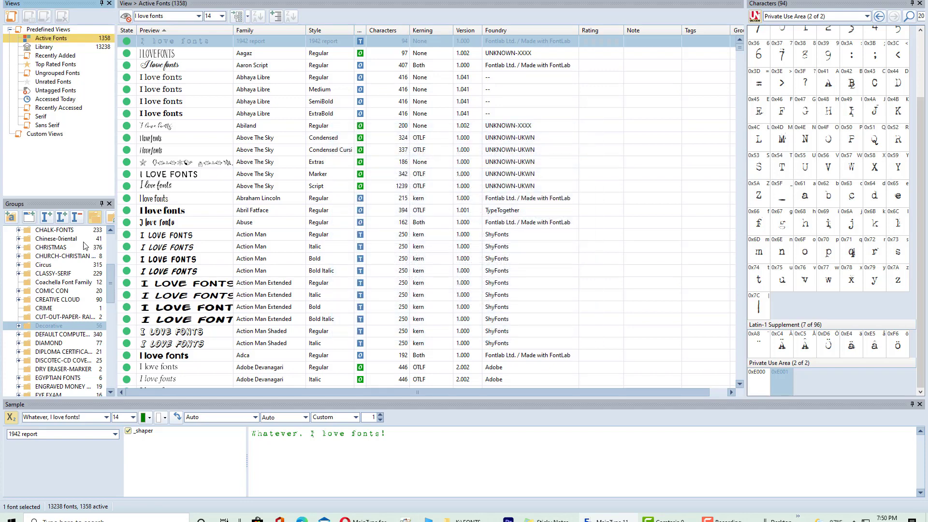
{"action": "left_click", "coordinate": [28, 218]}
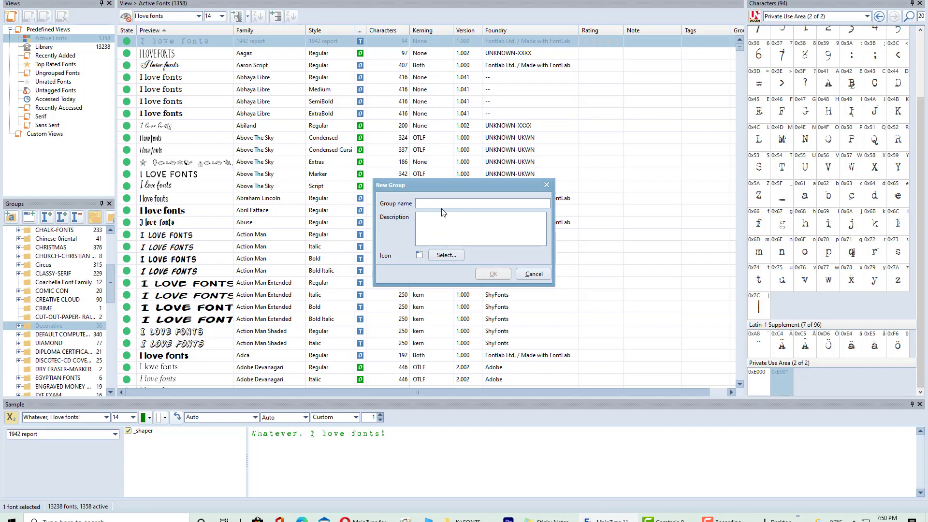
{"action": "left_click", "coordinate": [547, 185]}
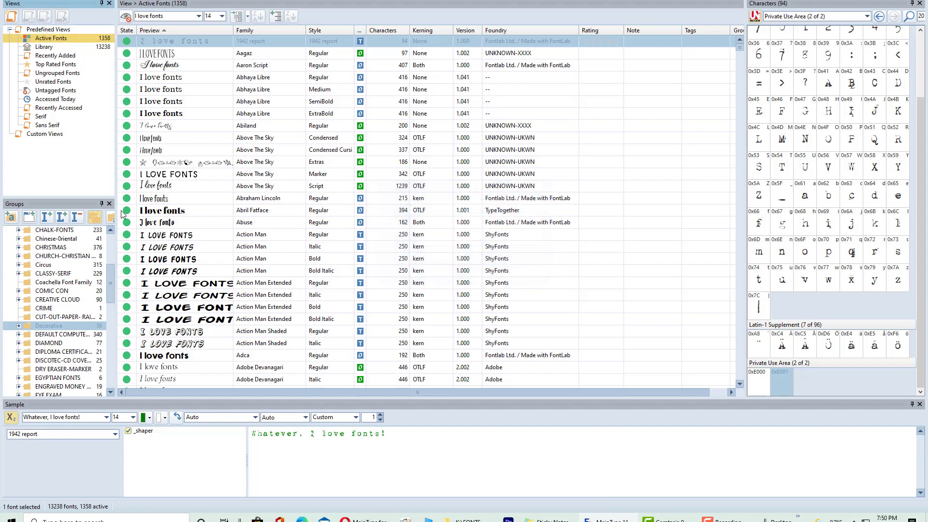
{"action": "left_click", "coordinate": [10, 218]}
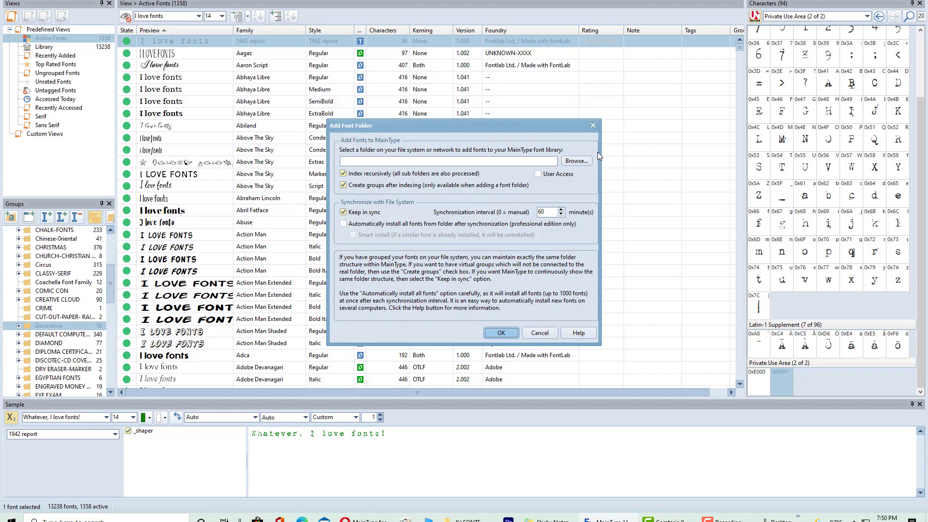
{"action": "left_click", "coordinate": [594, 126]}
Create a font group named 'my carrot font' with the landscape picture icon
{"action": "left_click", "coordinate": [31, 218]}
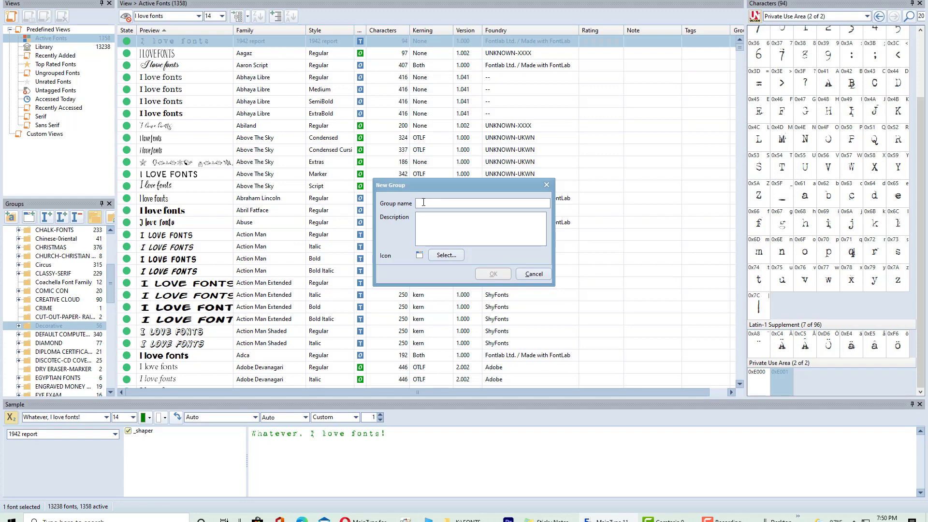
{"action": "type", "text": "my carrot "}
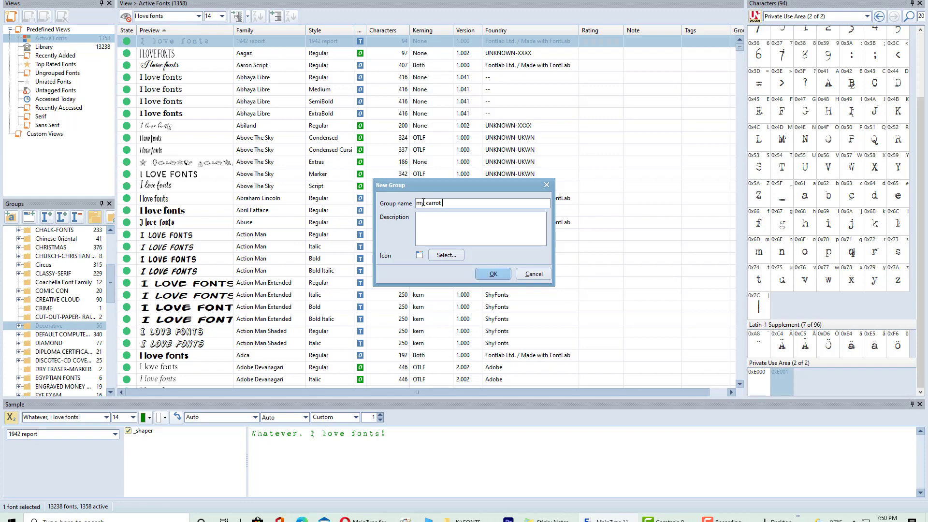
{"action": "type", "text": "fonts"}
{"action": "left_click", "coordinate": [458, 256]}
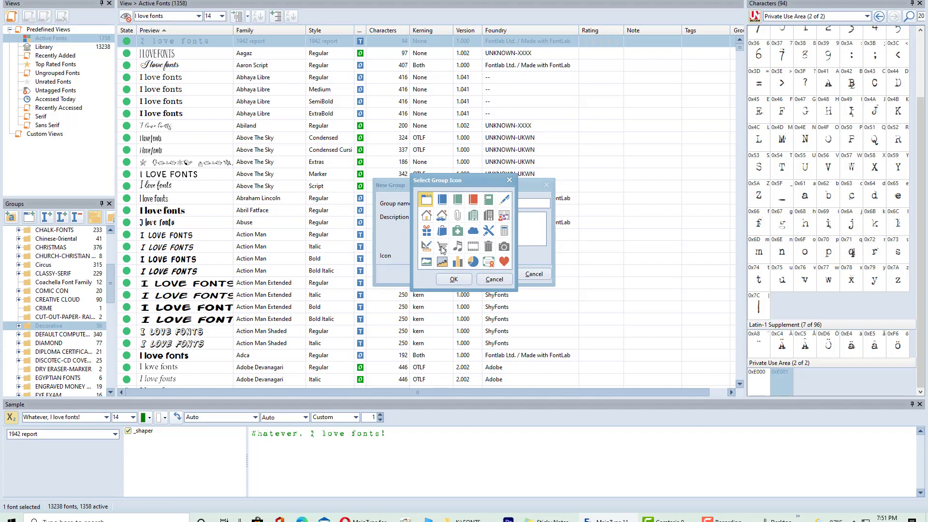
{"action": "left_click", "coordinate": [426, 263]}
{"action": "left_click", "coordinate": [509, 180]}
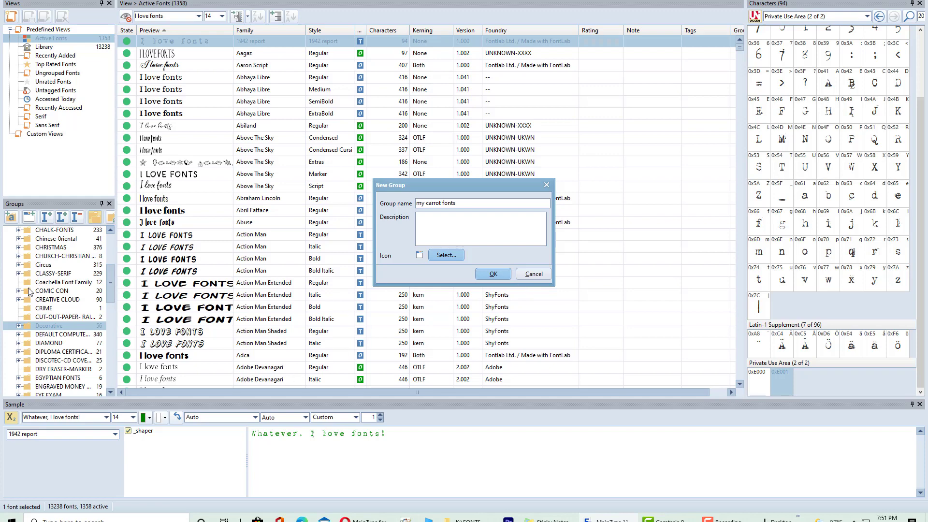
{"action": "left_click", "coordinate": [528, 272]}
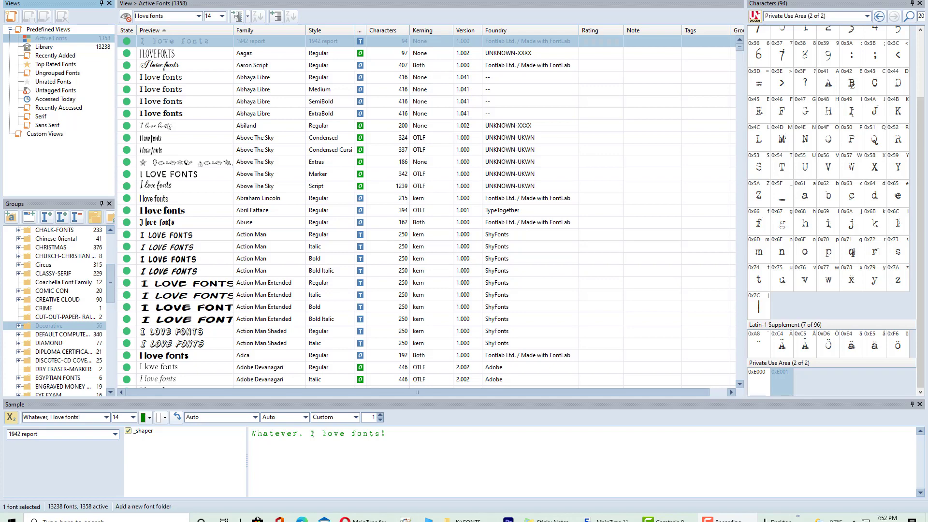
Pick K:\FONTS as the folder to add in the Add Font Folder dialog
{"action": "left_click", "coordinate": [12, 217]}
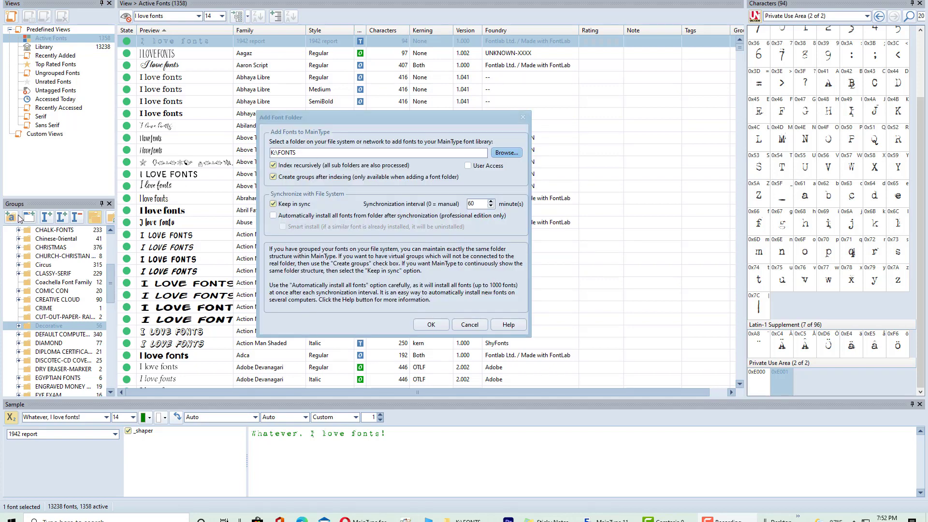
{"action": "left_click", "coordinate": [514, 153]}
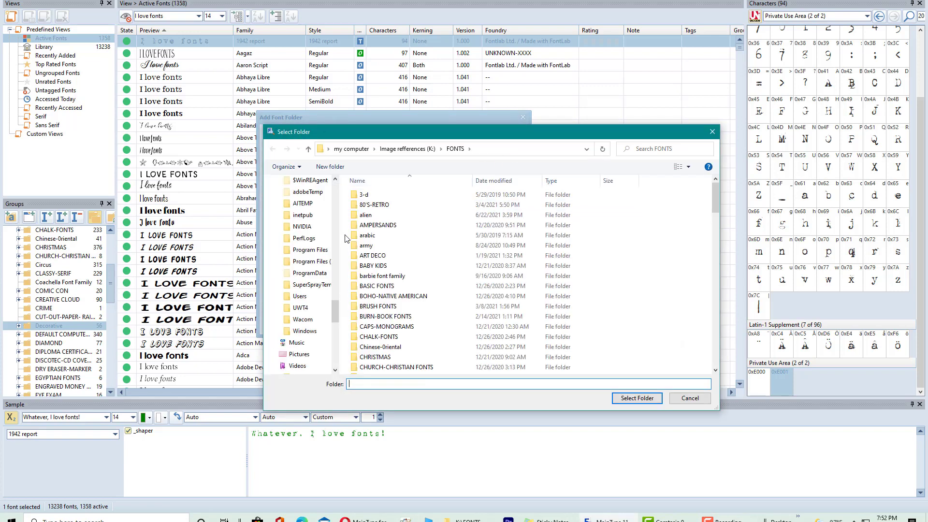
{"action": "left_click", "coordinate": [412, 149]}
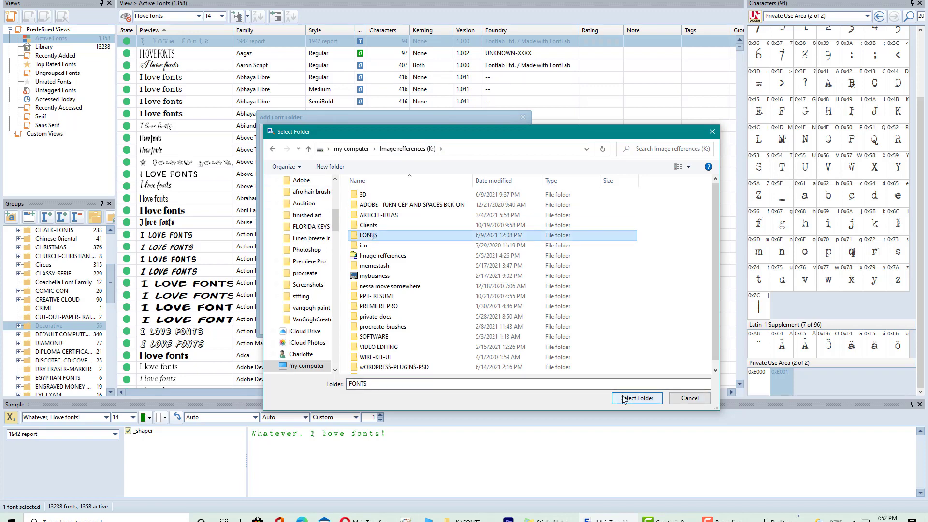
{"action": "left_click", "coordinate": [359, 237]}
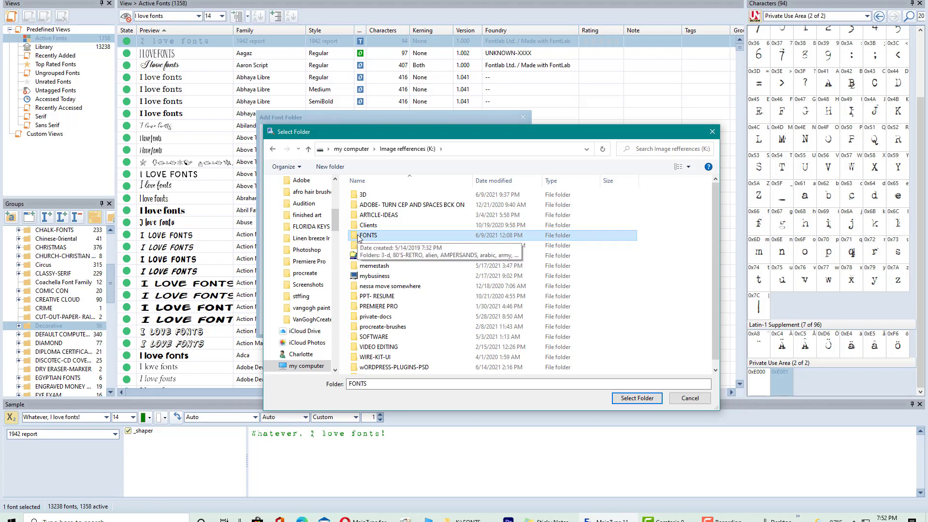
{"action": "left_click", "coordinate": [630, 399]}
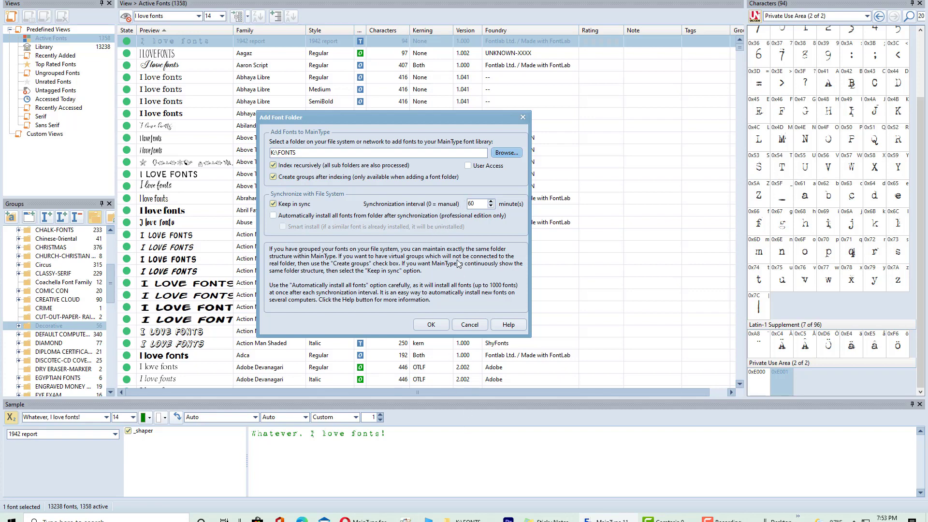
Set sync interval to 61, enable Automatically install, Smart install and User Access, then cancel
{"action": "left_click", "coordinate": [491, 202]}
{"action": "left_click", "coordinate": [274, 216]}
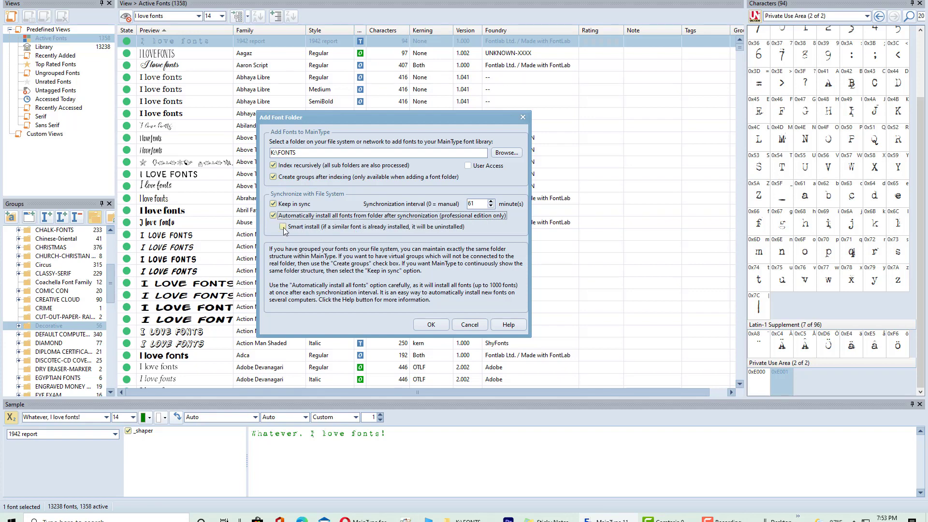
{"action": "left_click", "coordinate": [337, 227]}
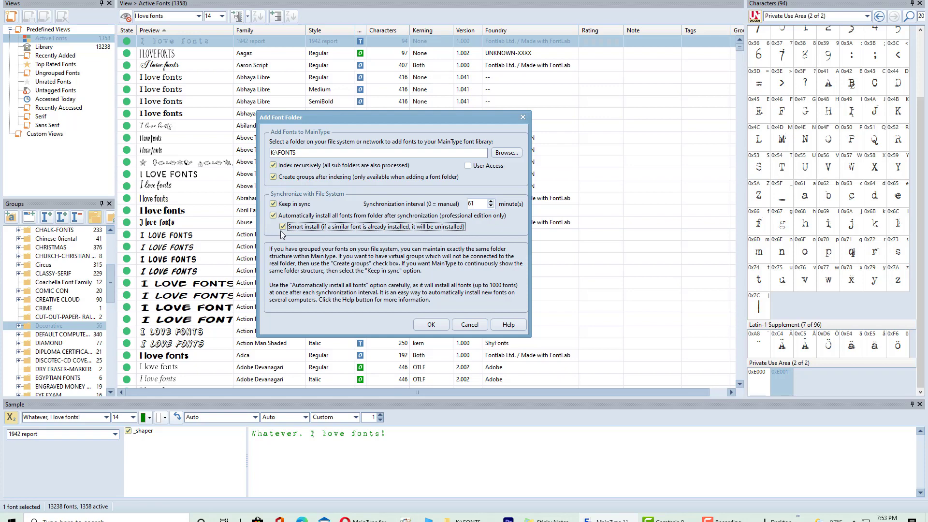
{"action": "left_click", "coordinate": [468, 166]}
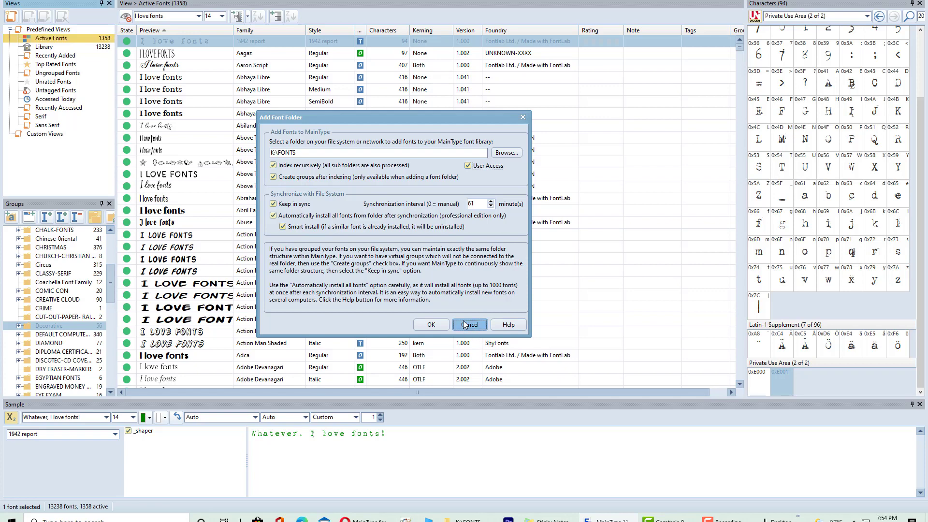
{"action": "left_click", "coordinate": [463, 321]}
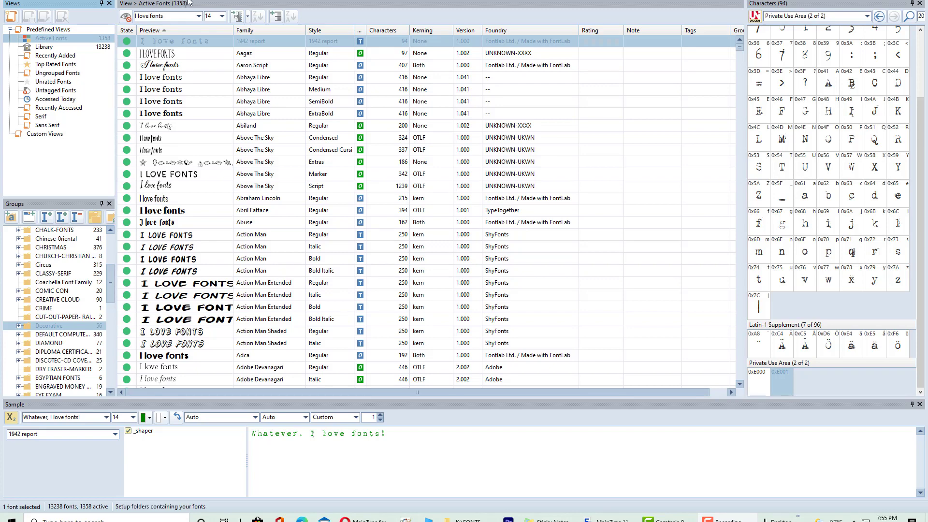
{"action": "key", "text": "Return"}
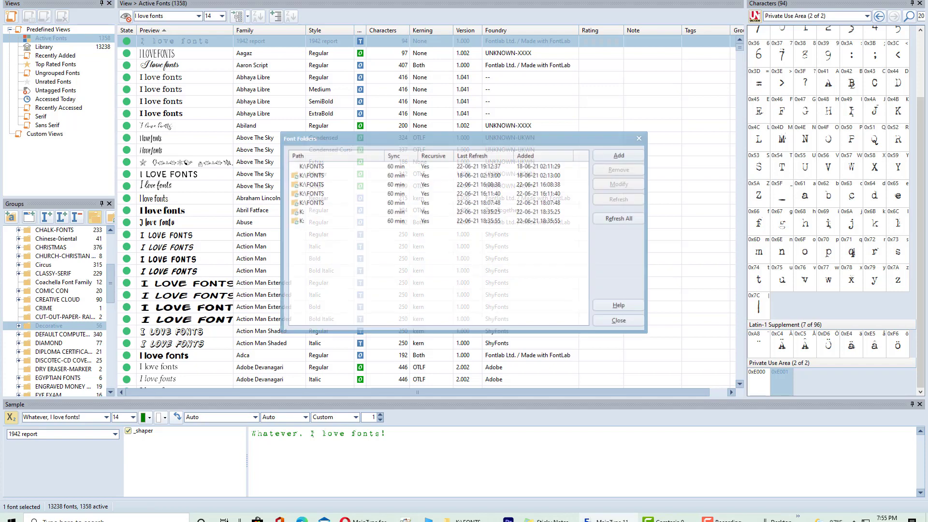
{"action": "left_click", "coordinate": [320, 169]}
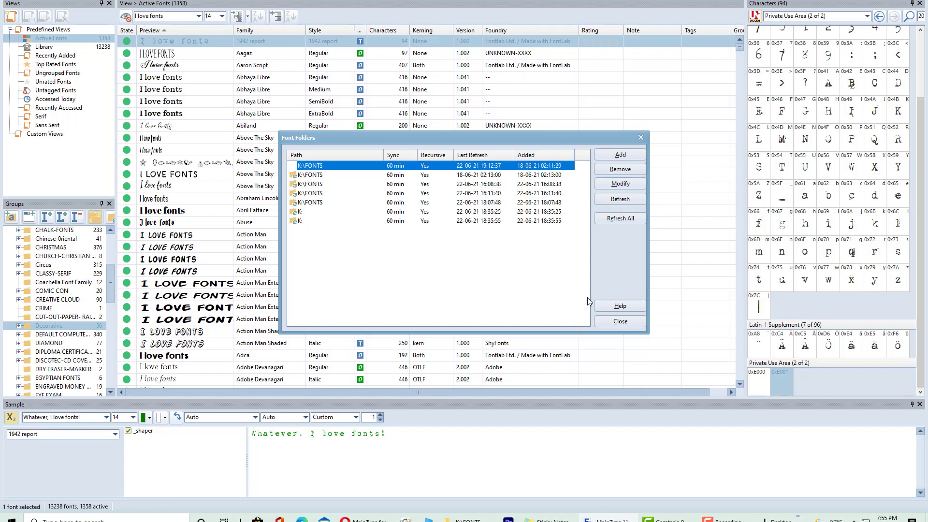
{"action": "left_click", "coordinate": [641, 140]}
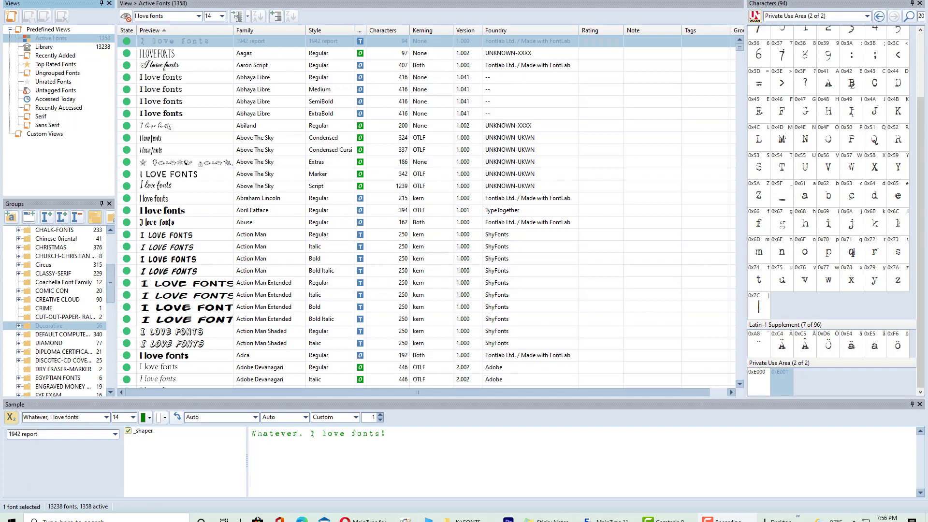
Toggle the sample mode, try editing the sample directly, and dismiss the Information message
{"action": "left_click", "coordinate": [11, 418]}
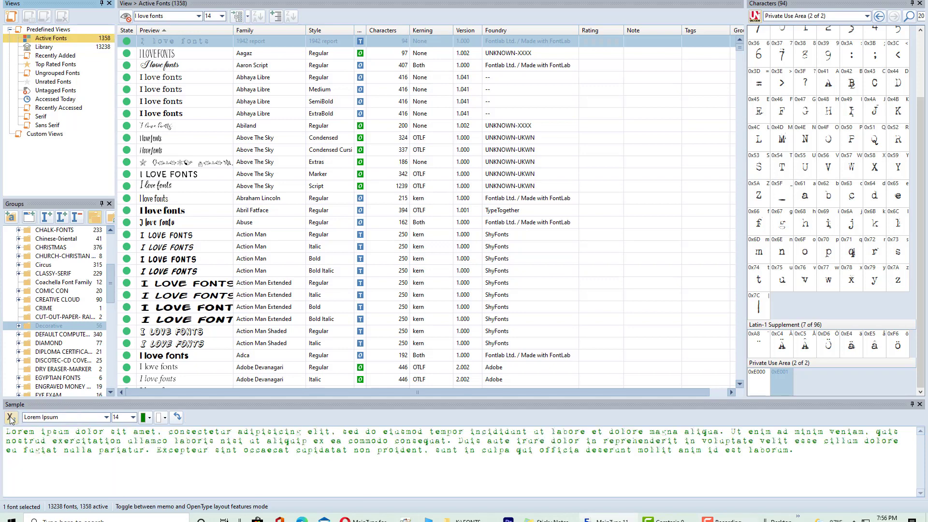
{"action": "left_click", "coordinate": [10, 418]}
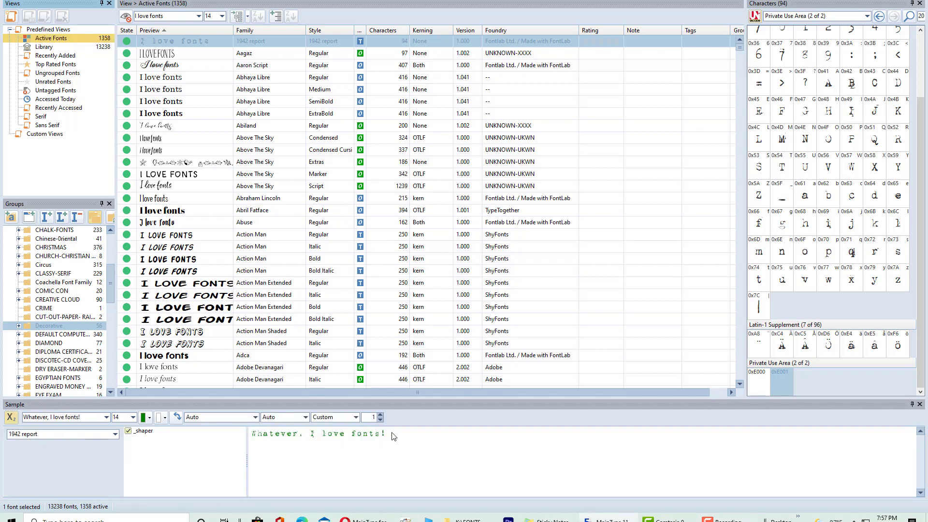
{"action": "left_click", "coordinate": [270, 439]}
{"action": "key", "text": "a"}
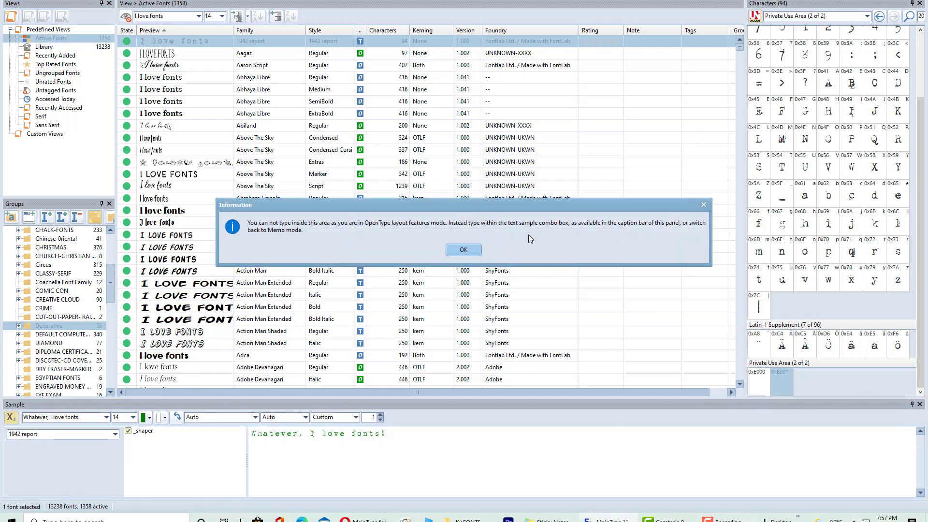
{"action": "left_click", "coordinate": [463, 249]}
In plain text mode, replace the sample with 'hello this is my text'
{"action": "left_click", "coordinate": [10, 418]}
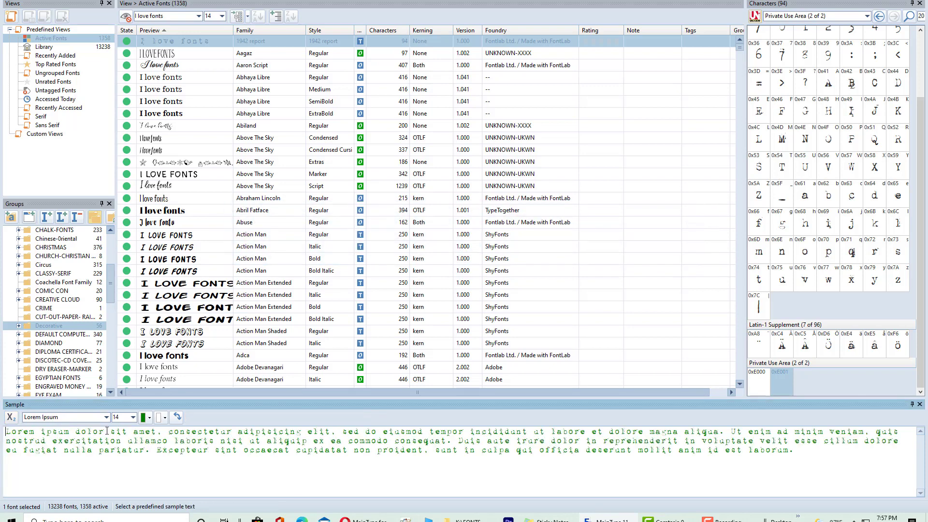
{"action": "double_click", "coordinate": [269, 450]}
{"action": "left_click", "coordinate": [495, 456]}
{"action": "key", "text": "ctrl+a"}
{"action": "type", "text": "he"}
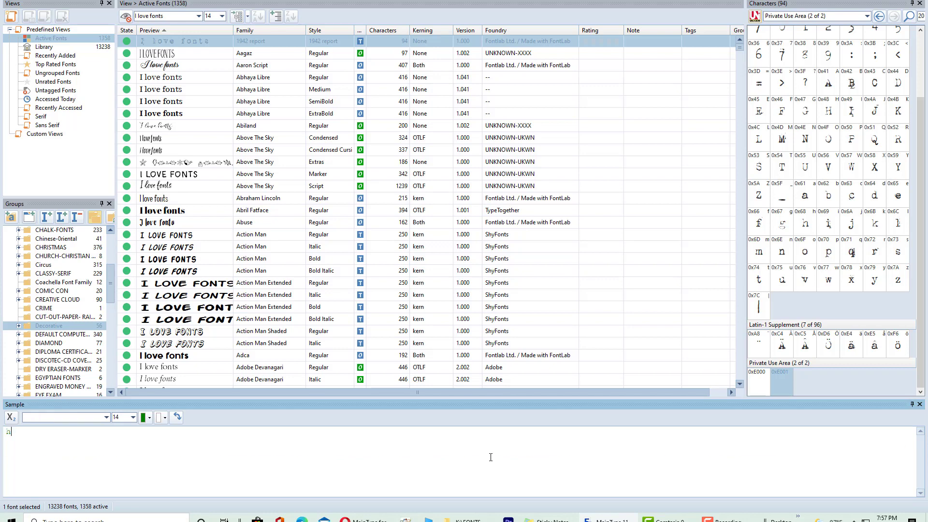
{"action": "type", "text": "llo this is my text"}
Make the sample text light green at size 22, after first trying size 48
{"action": "left_click", "coordinate": [130, 417]}
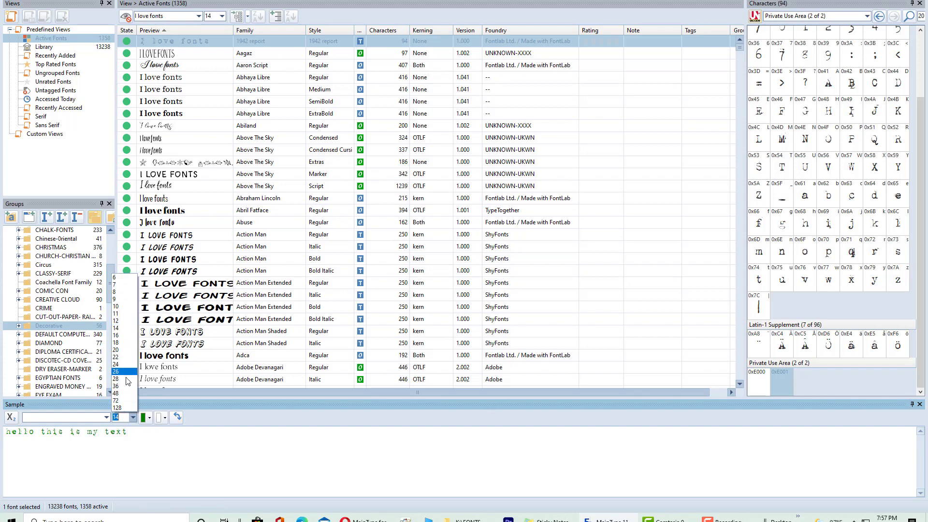
{"action": "left_click", "coordinate": [120, 394]}
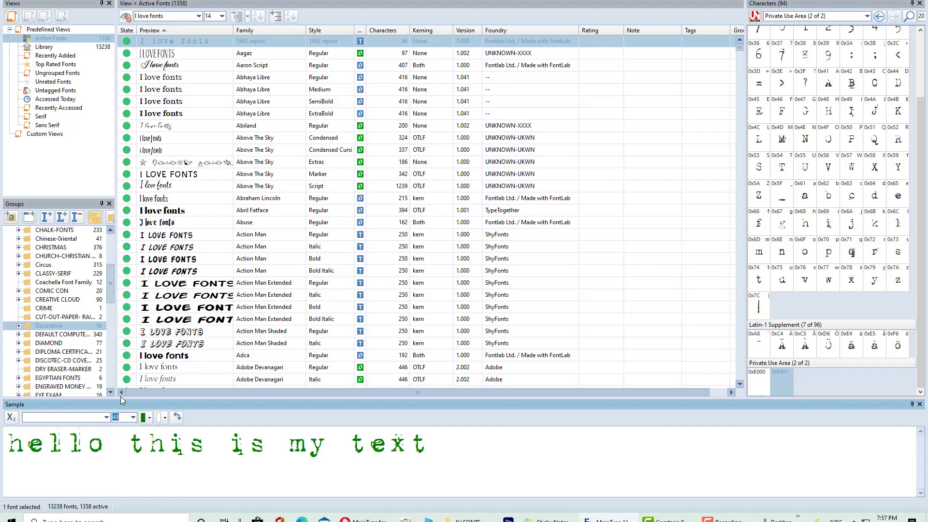
{"action": "left_click", "coordinate": [146, 418]}
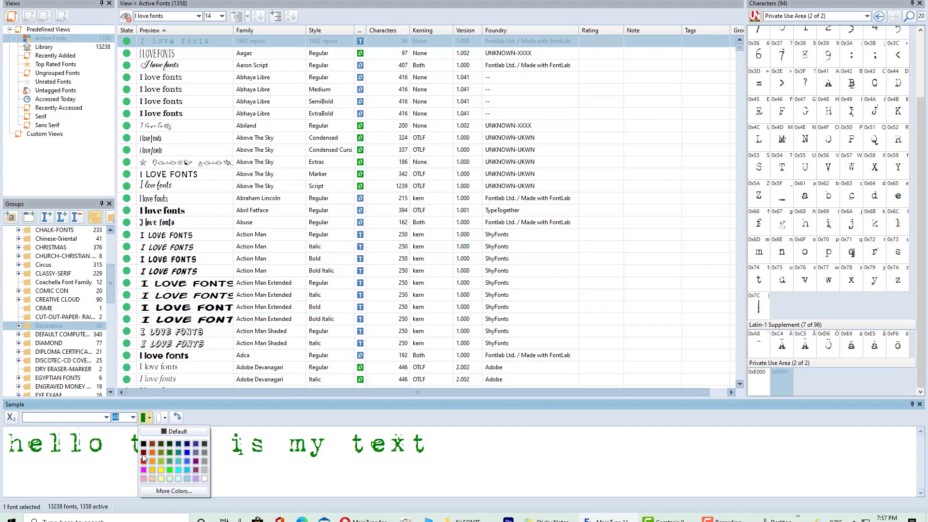
{"action": "left_click", "coordinate": [164, 457]}
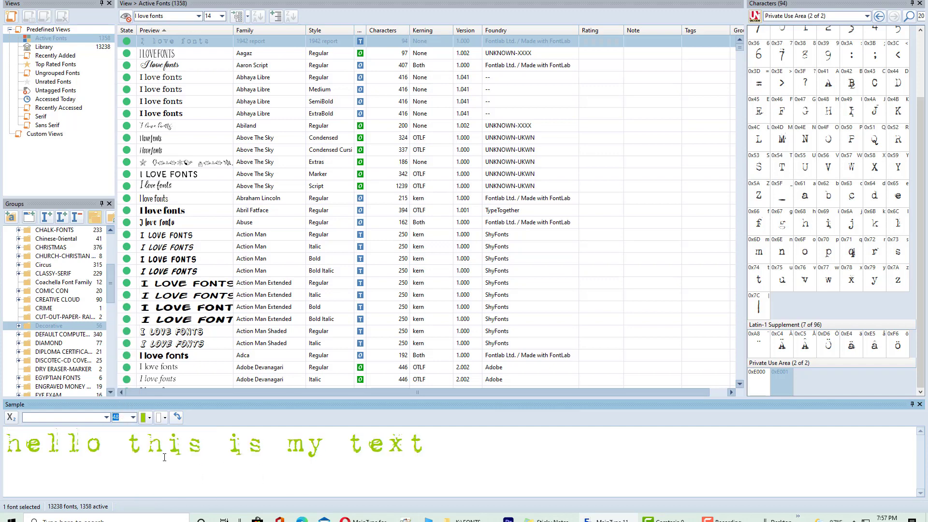
{"action": "left_click", "coordinate": [133, 417]}
{"action": "left_click", "coordinate": [118, 357]}
Give the sample a black background after briefly trying orange
{"action": "left_click", "coordinate": [166, 419]}
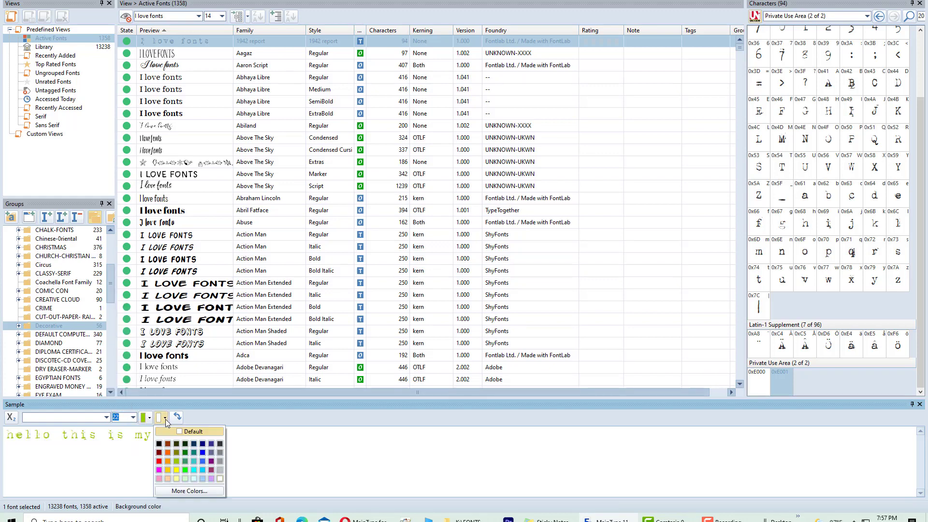
{"action": "left_click", "coordinate": [167, 459]}
{"action": "left_click", "coordinate": [161, 418]}
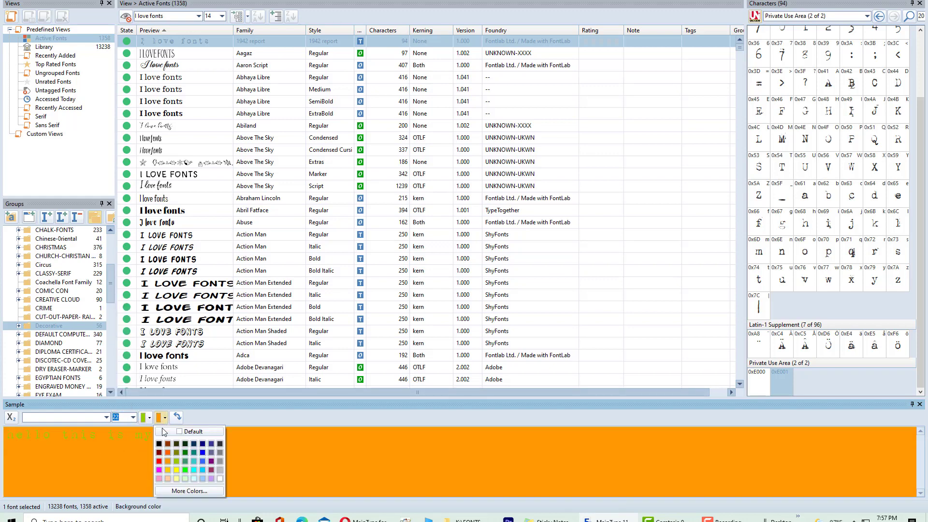
{"action": "left_click", "coordinate": [159, 444]}
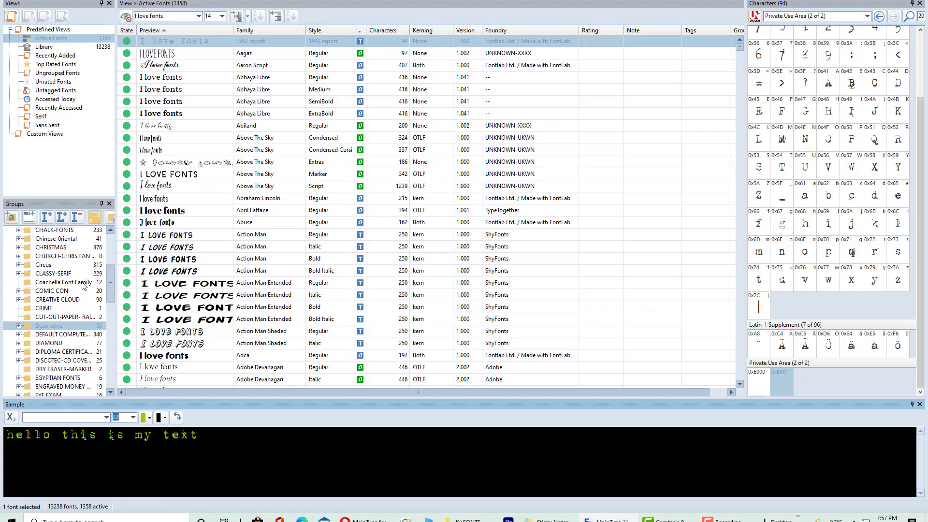
{"action": "scroll", "coordinate": [79, 333], "scroll_direction": "down", "scroll_amount": 8}
{"action": "scroll", "coordinate": [78, 334], "scroll_direction": "up", "scroll_amount": 12}
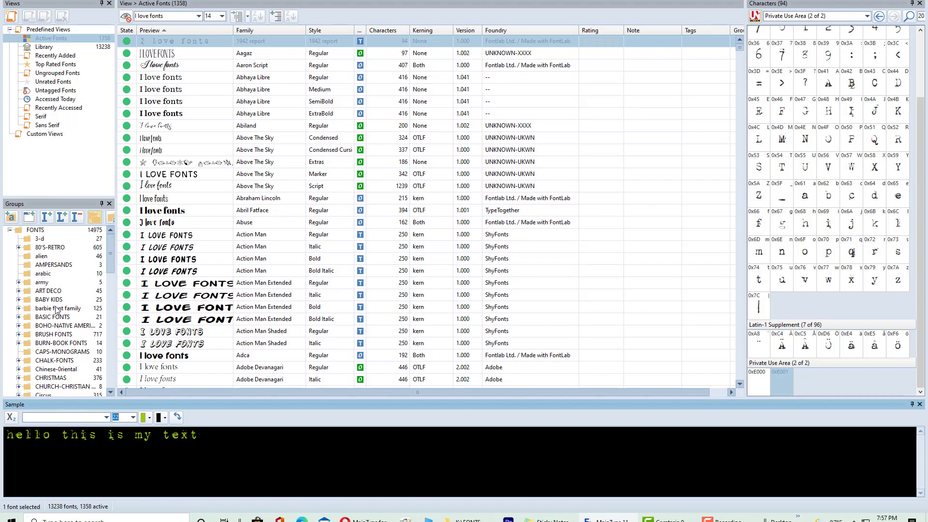